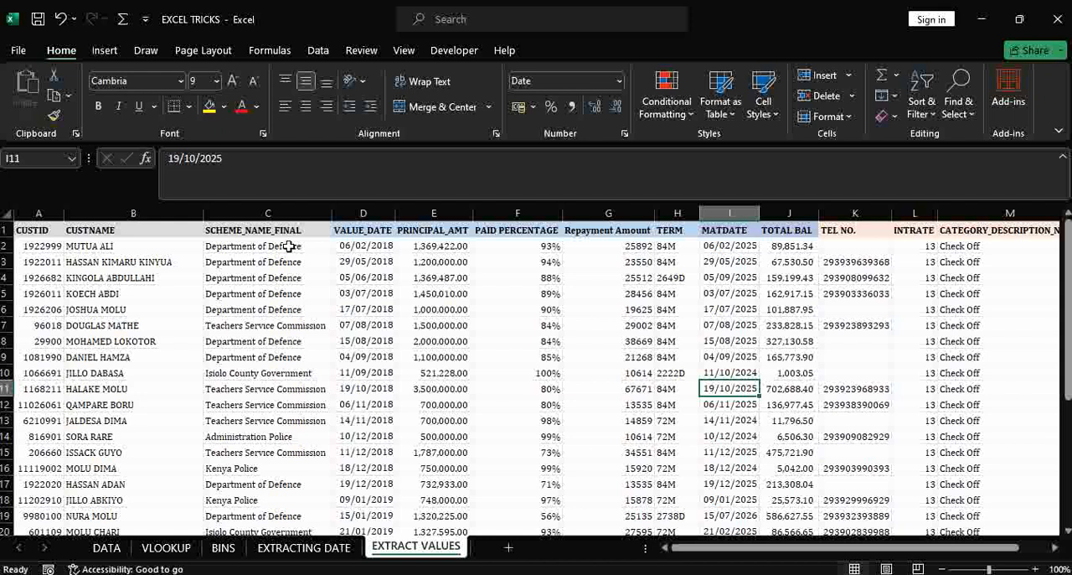
- Insert a blank column between the TERM and MATDATE columns of the EXTRACT VALUES sheet
click(674, 204)
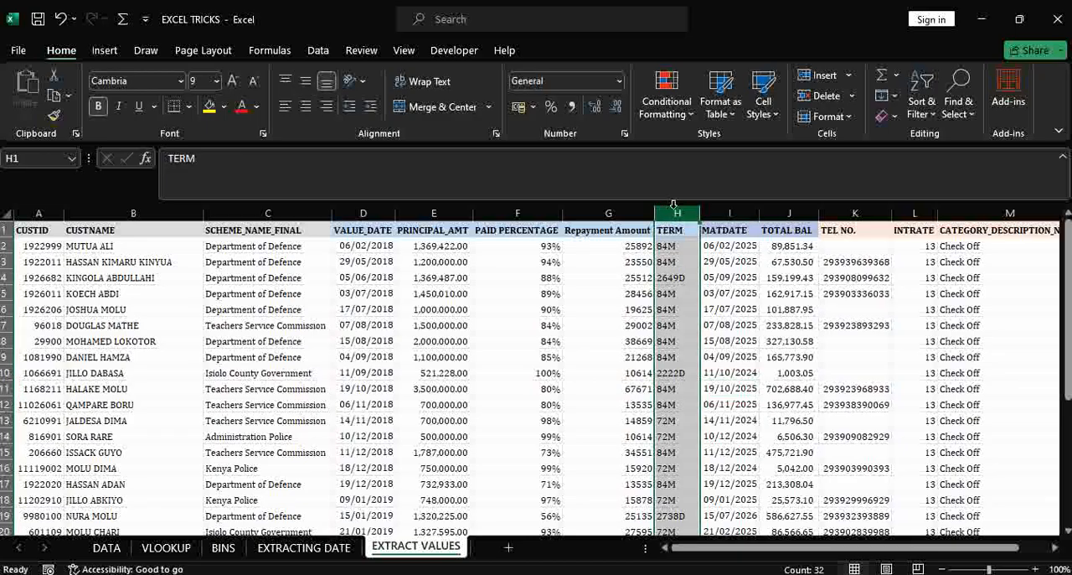
click(665, 243)
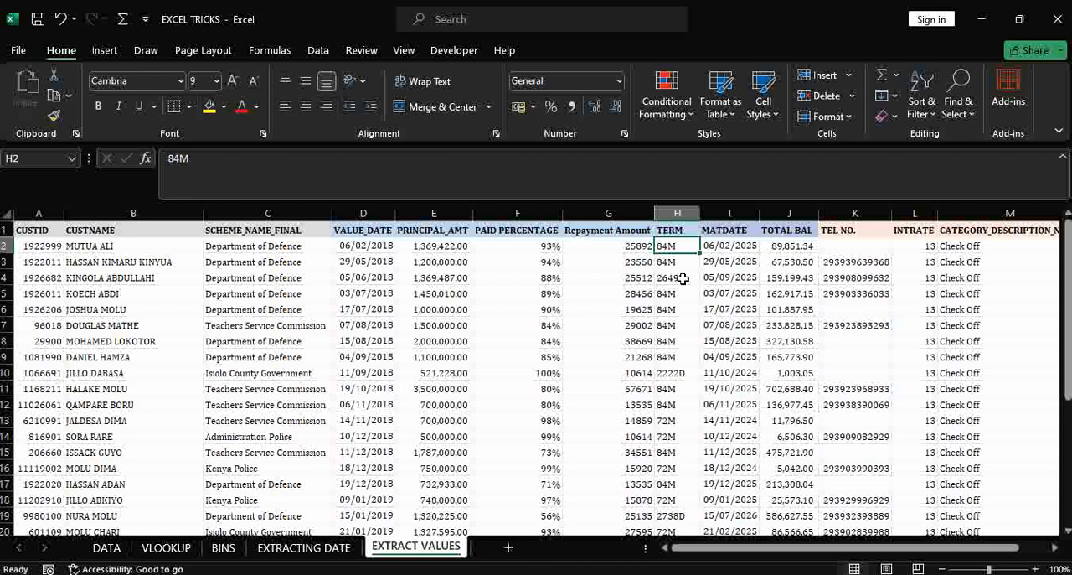
click(729, 213)
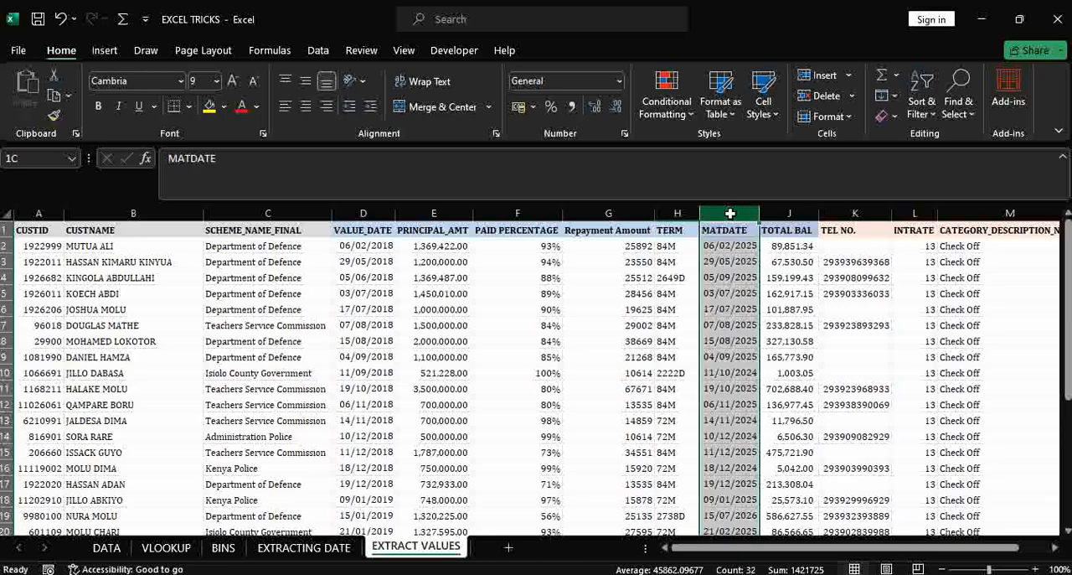
right_click(729, 214)
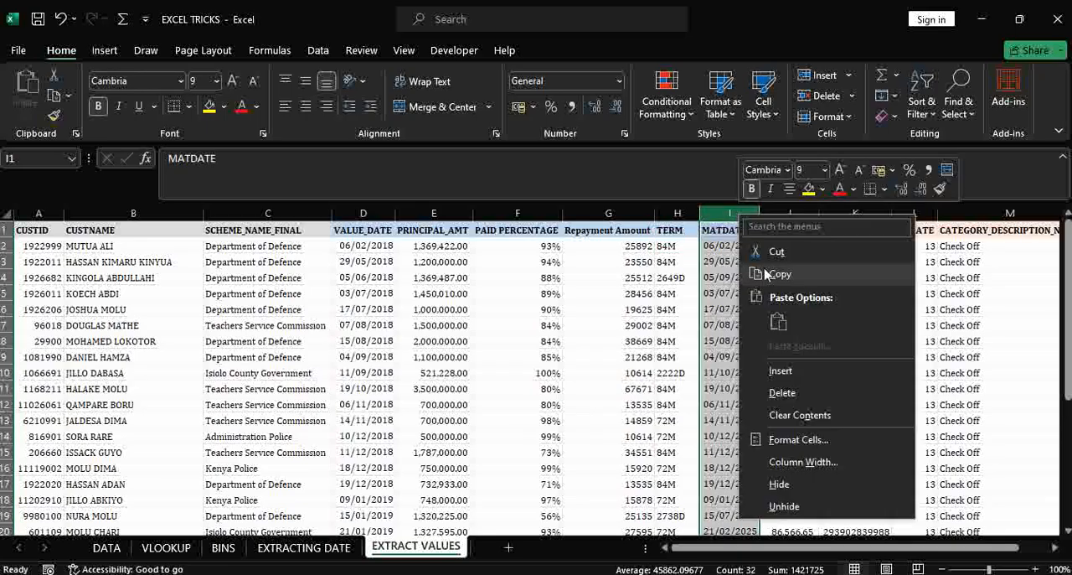
click(801, 370)
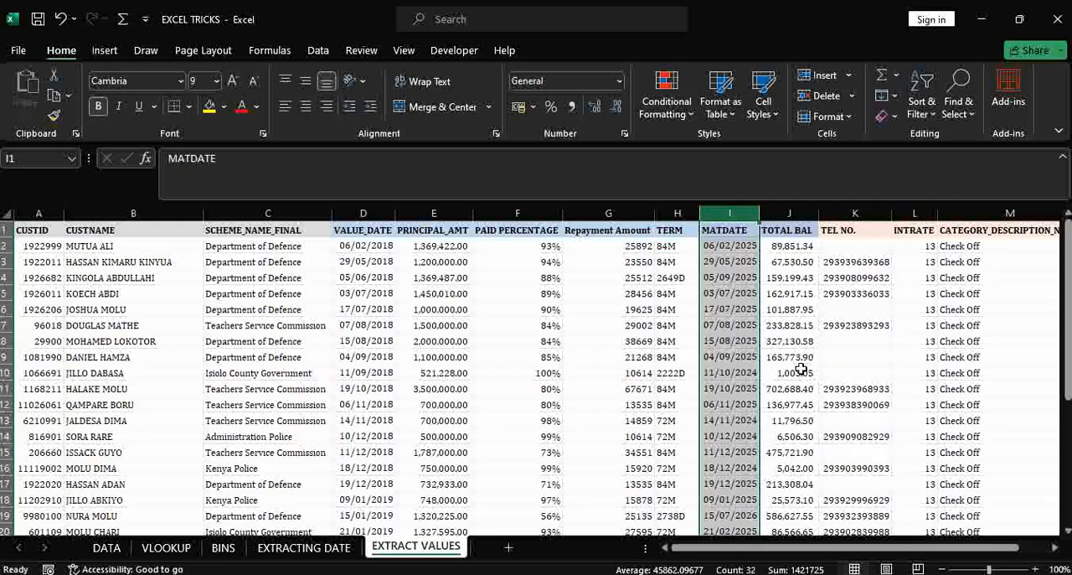
- Title the new column "Number" in cell I1 and widen the column slightly
click(721, 233)
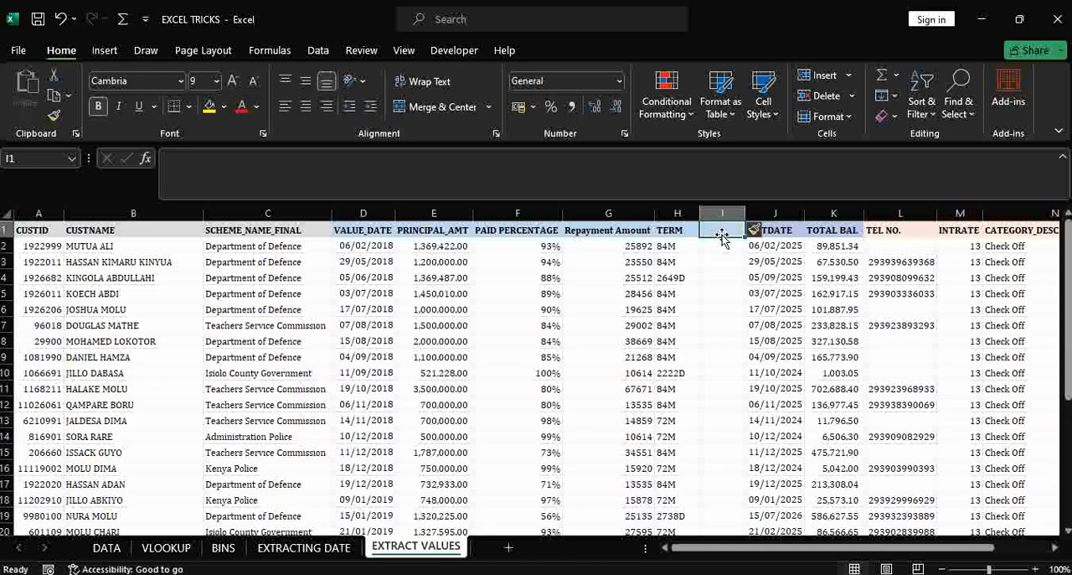
text(Number)
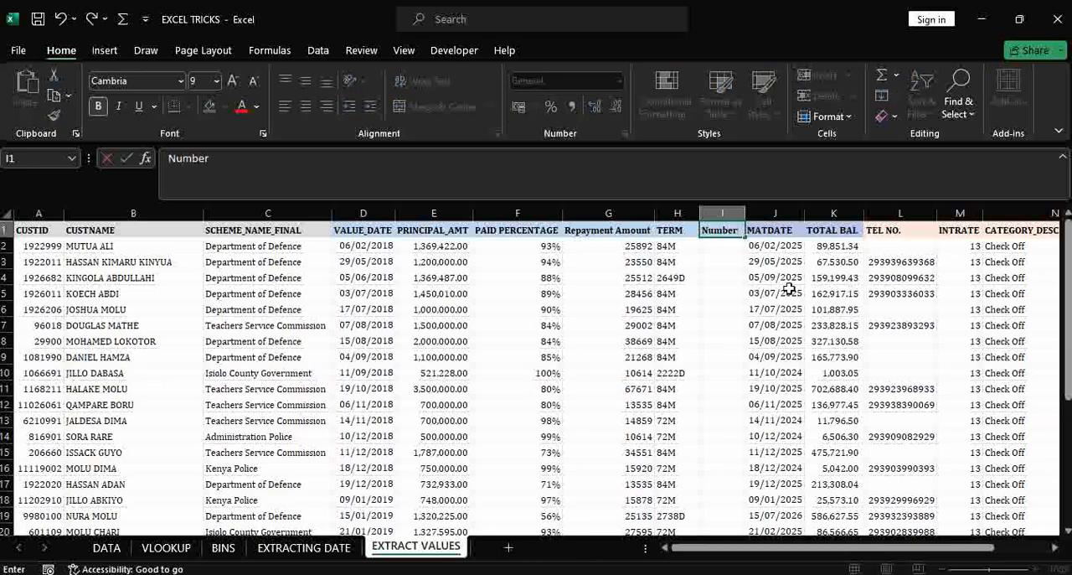
drag(788, 293, 779, 278)
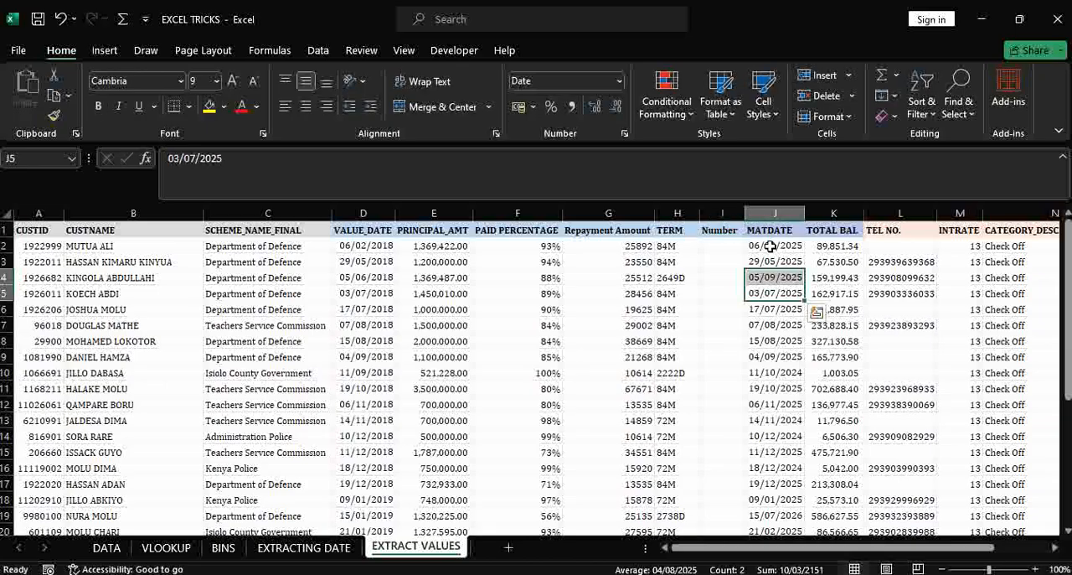
drag(746, 213, 758, 213)
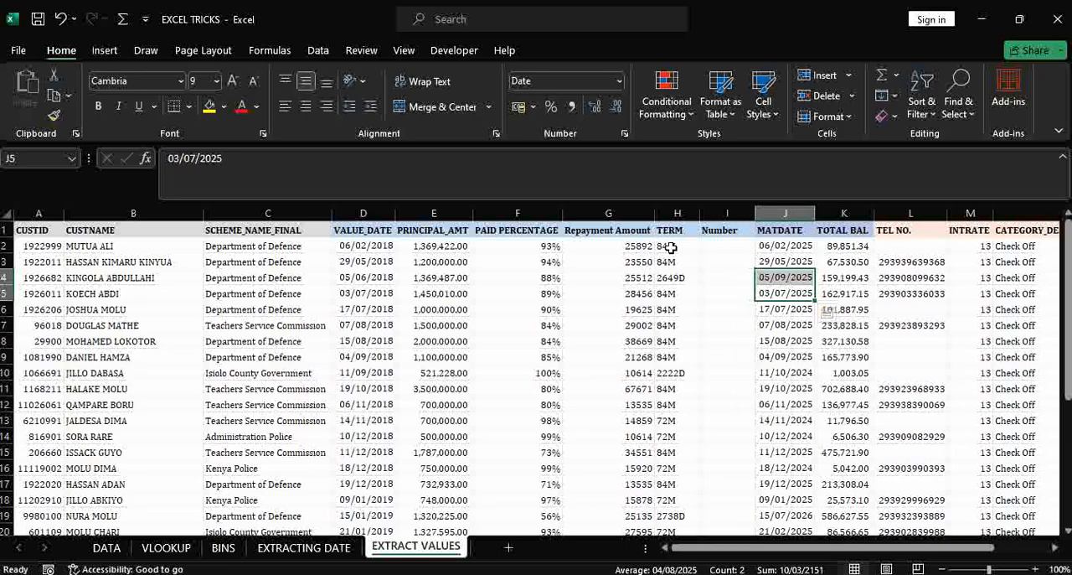
- Begin a formula in cell I2 with an IF function whose logical test is a COUNTIF: =IF(COUNTIF(
click(731, 246)
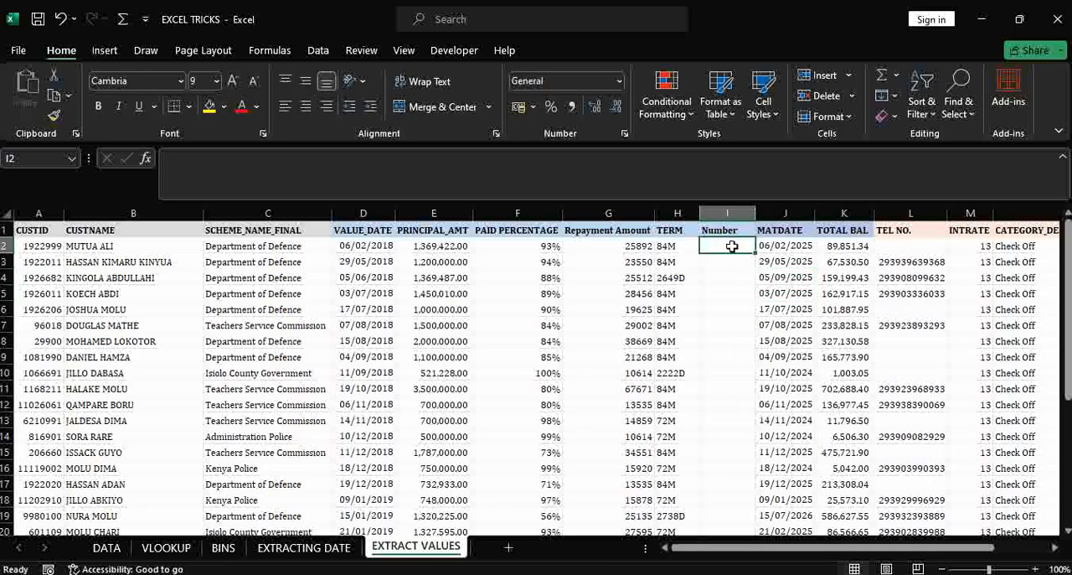
text(=)
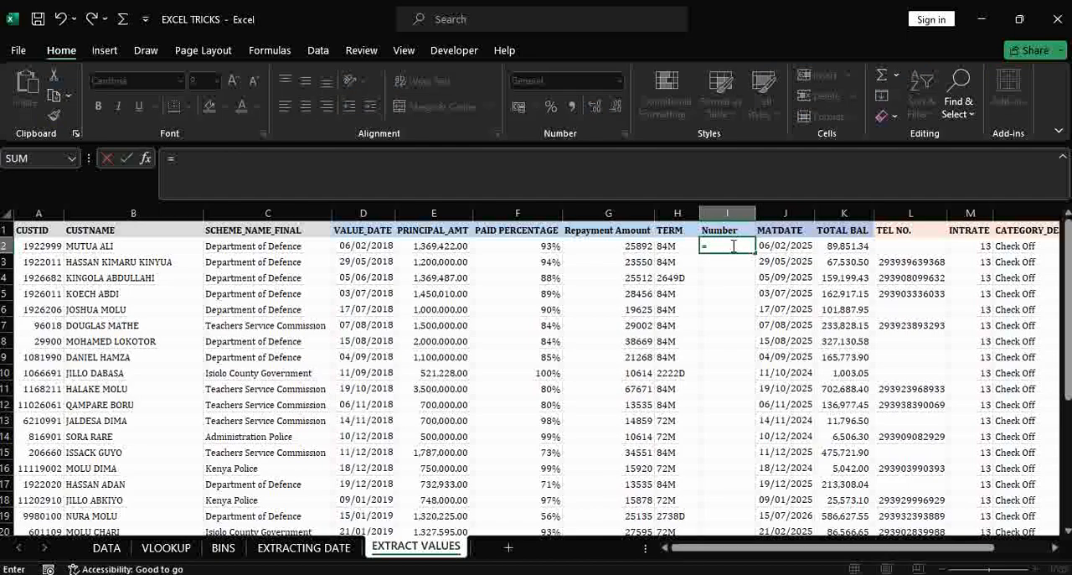
text(if)
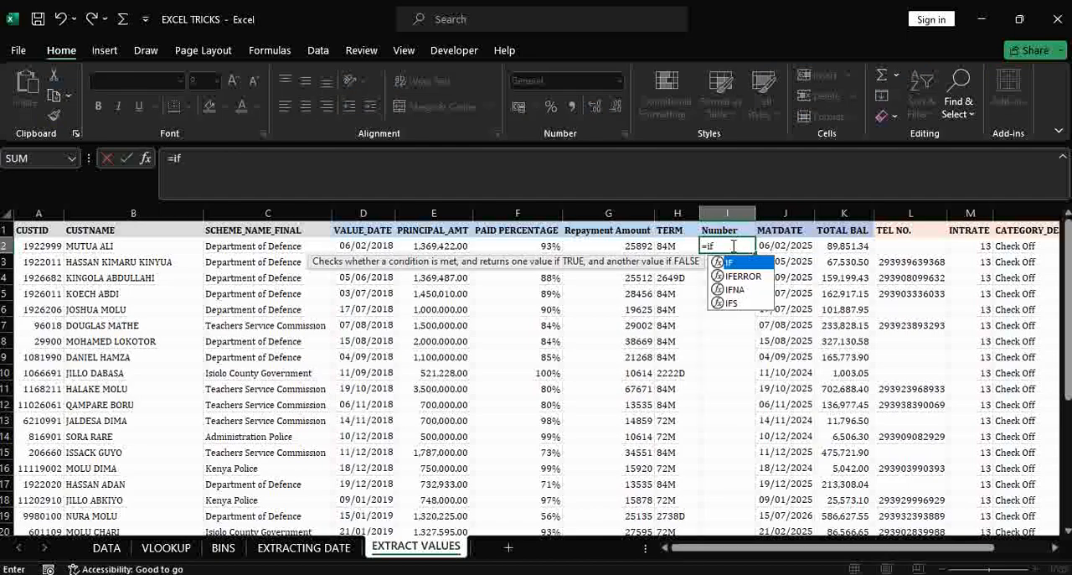
key(Tab)
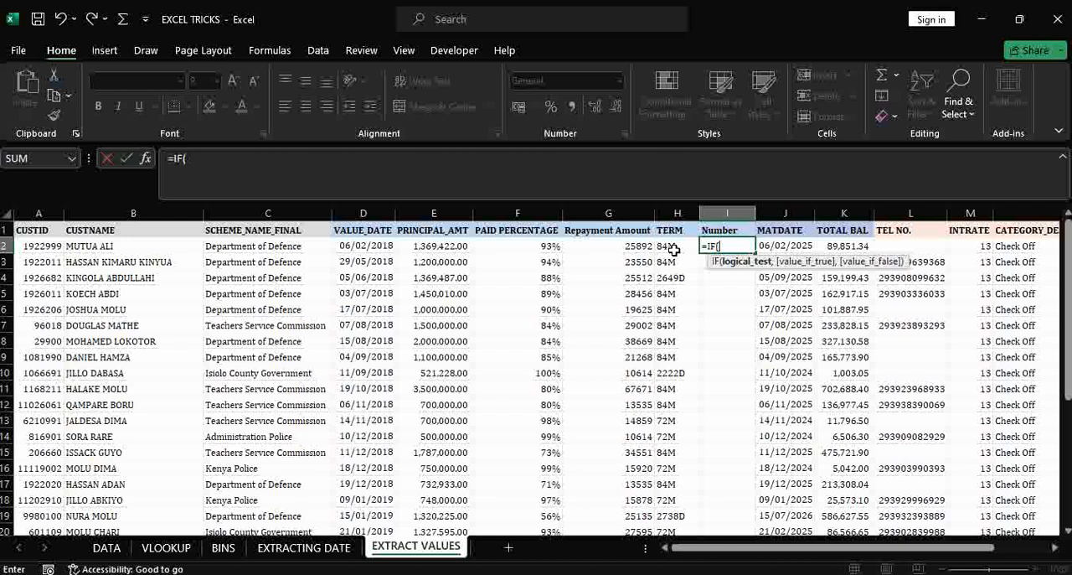
text(count)
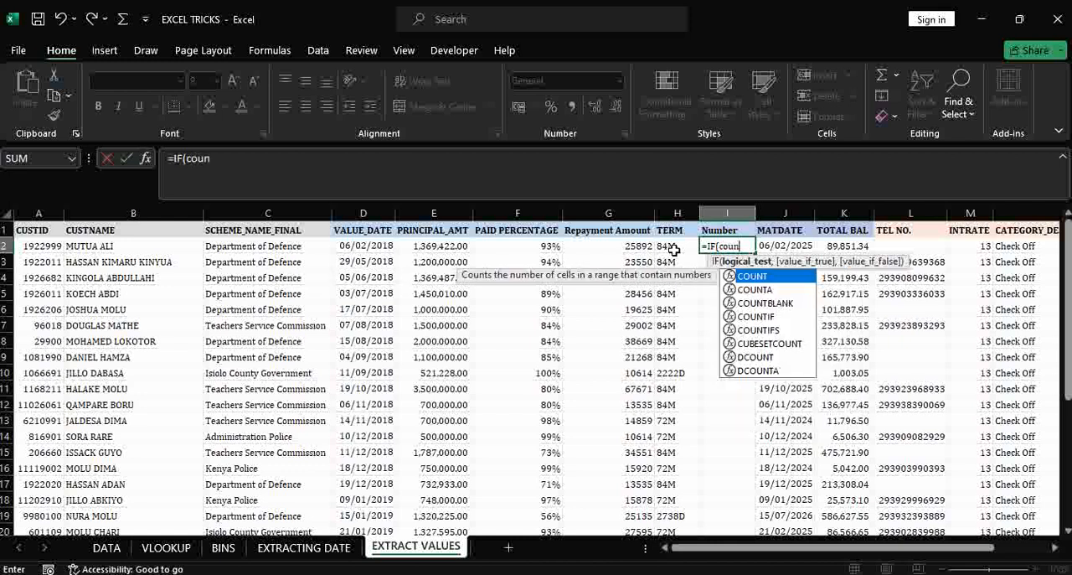
key(Down)
key(Down)
key(Down)
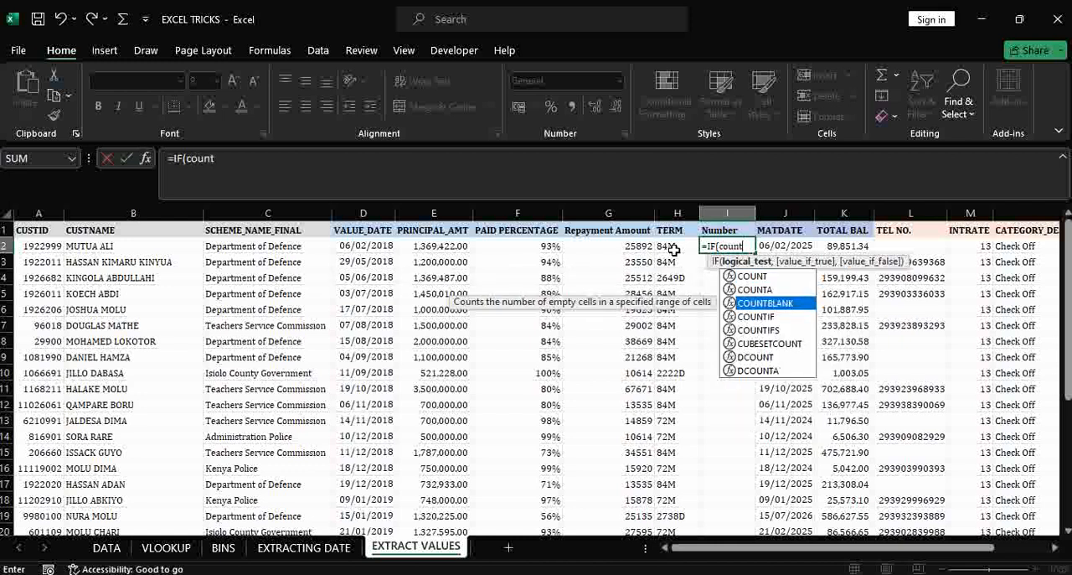
key(Tab)
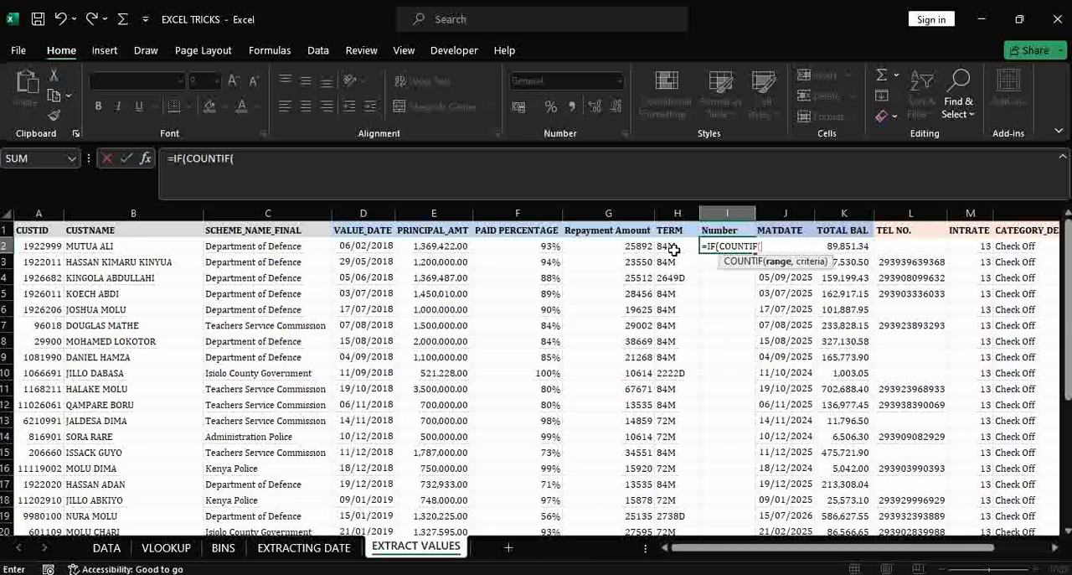
- Complete the IF's logical test to check whether the term in H2 ends with M: COUNTIF(H2,"*M")>0
click(673, 246)
text(,"*)
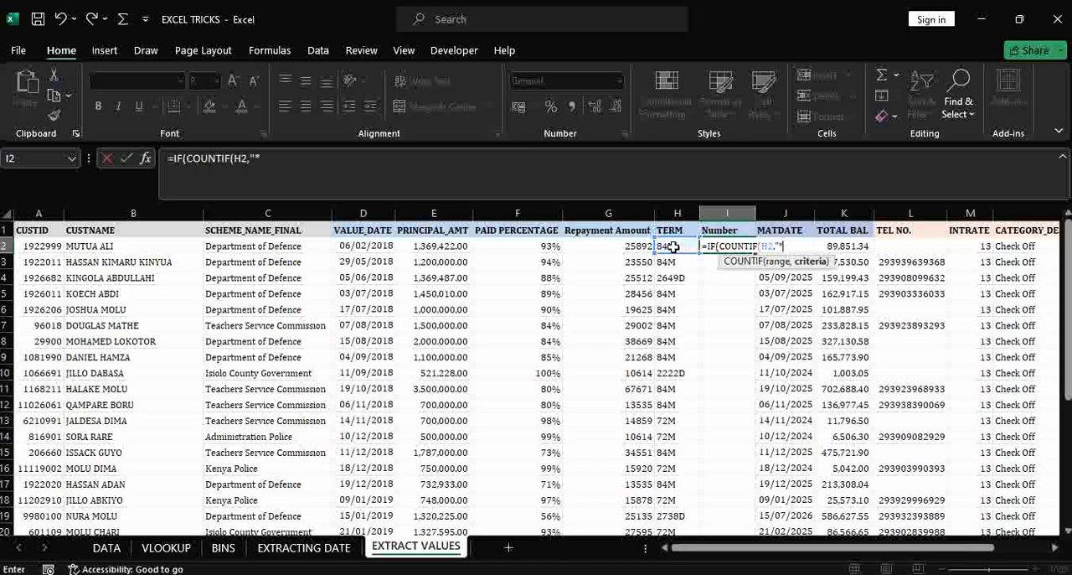
text(M"))
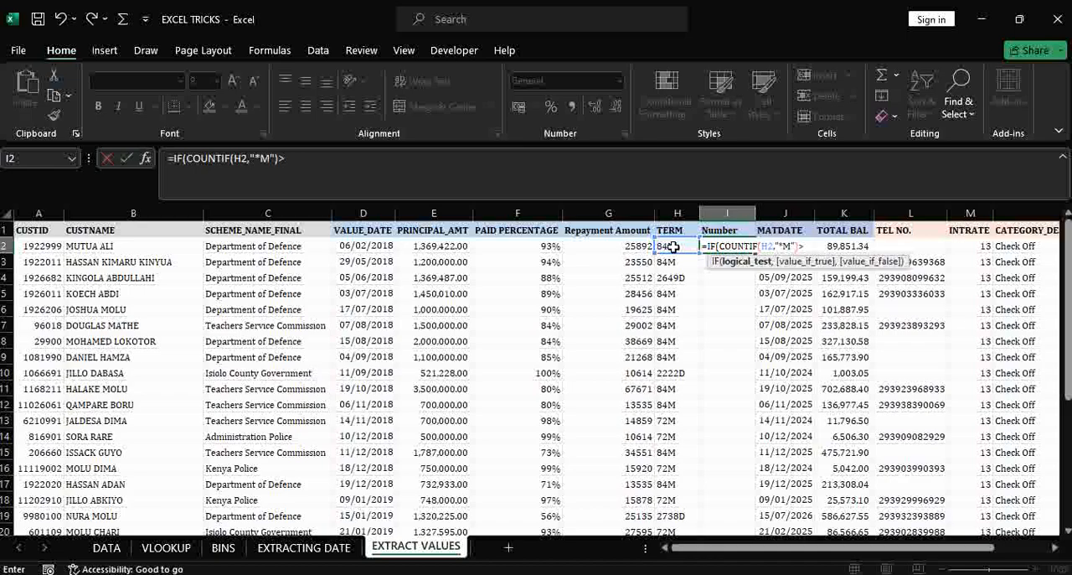
text(>0,)
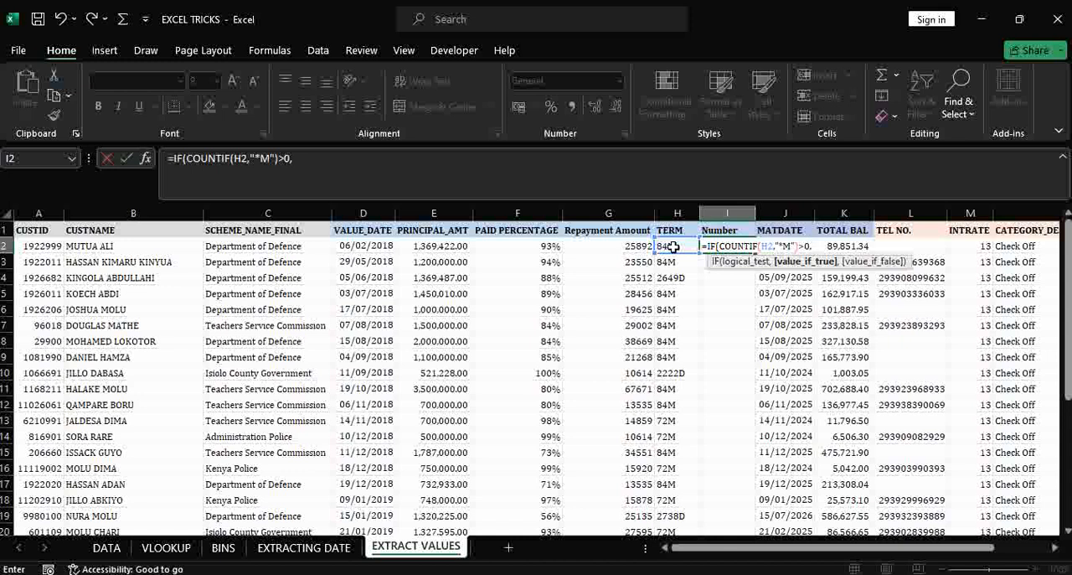
text(su)
- Add SUBSTITUTE(H2,"M","") as the IF's value if true, removing the M from the term
key(Tab)
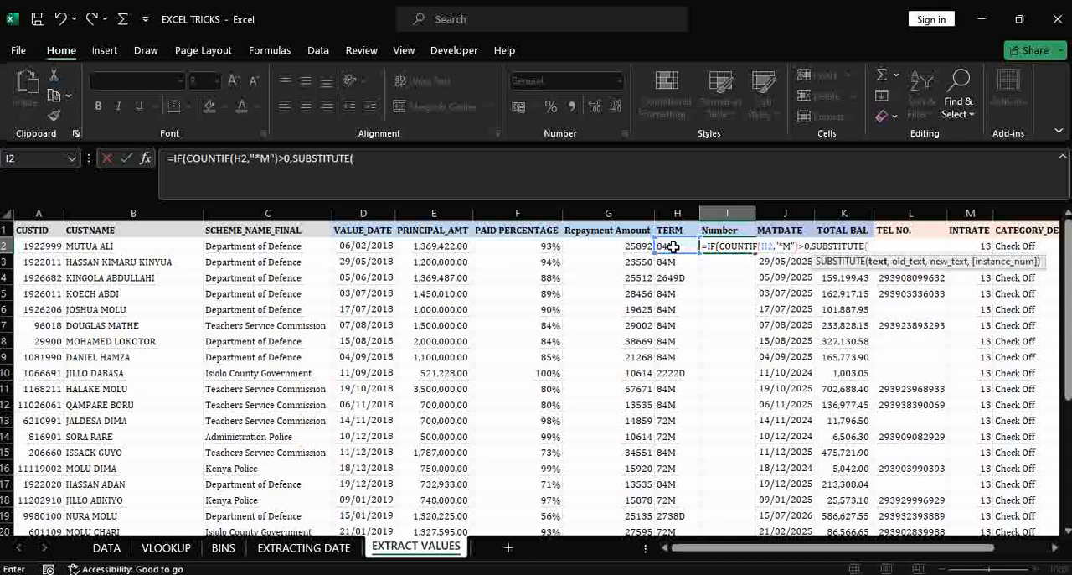
click(667, 246)
text(,)
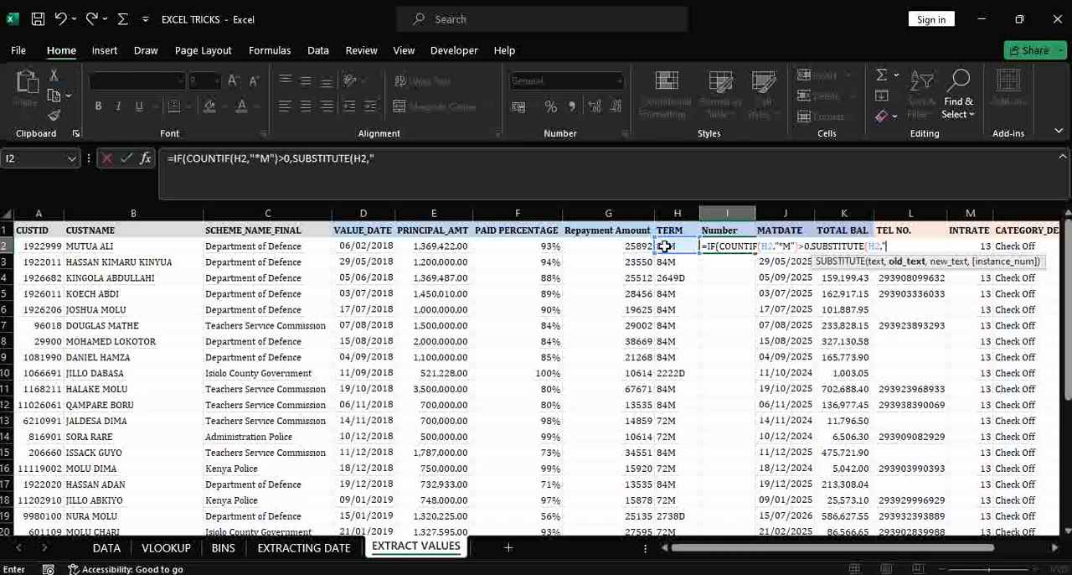
text("M","")
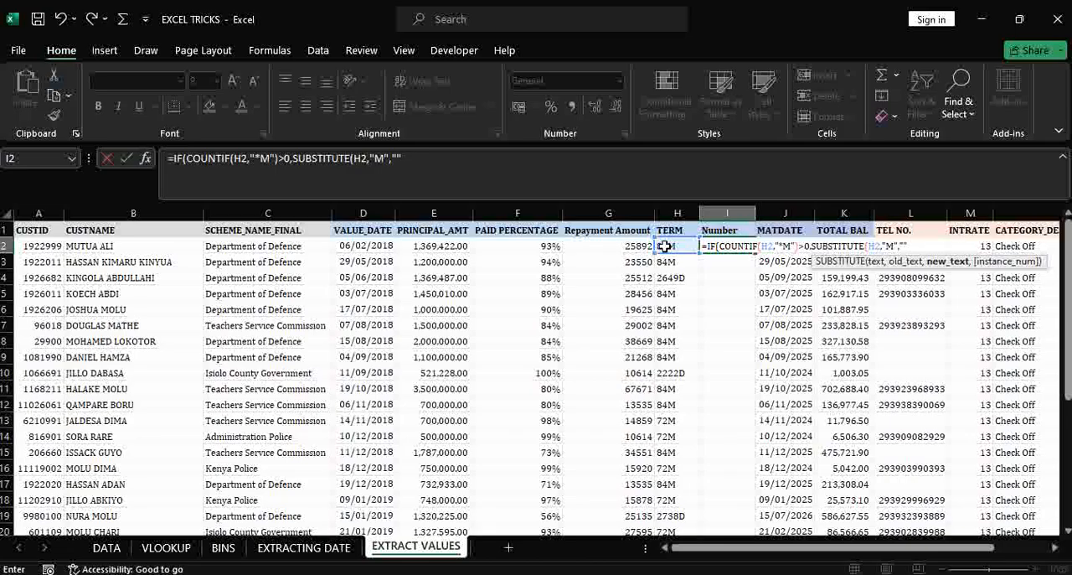
text())
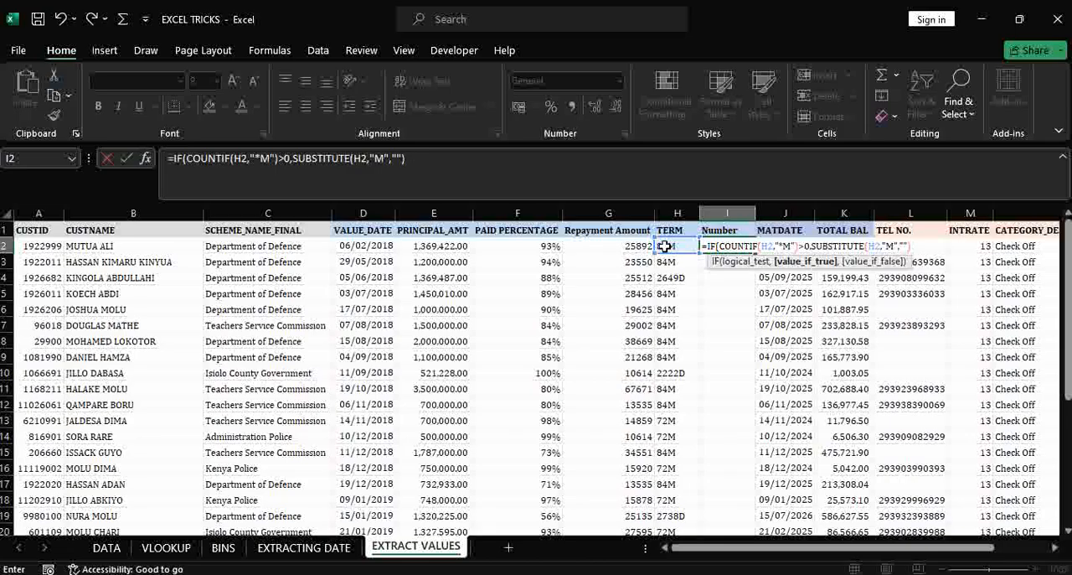
text(,)
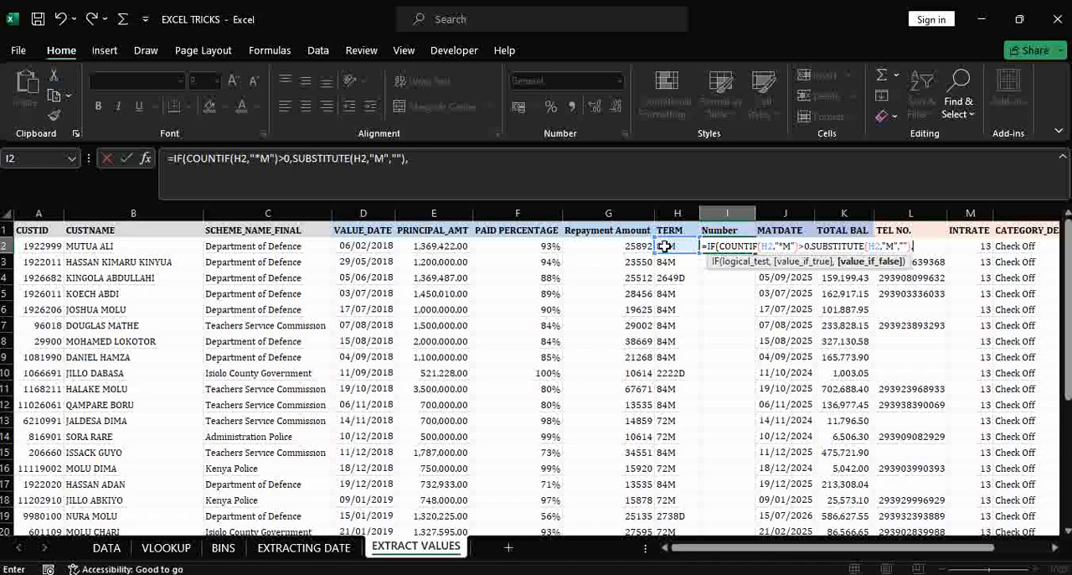
text(if)
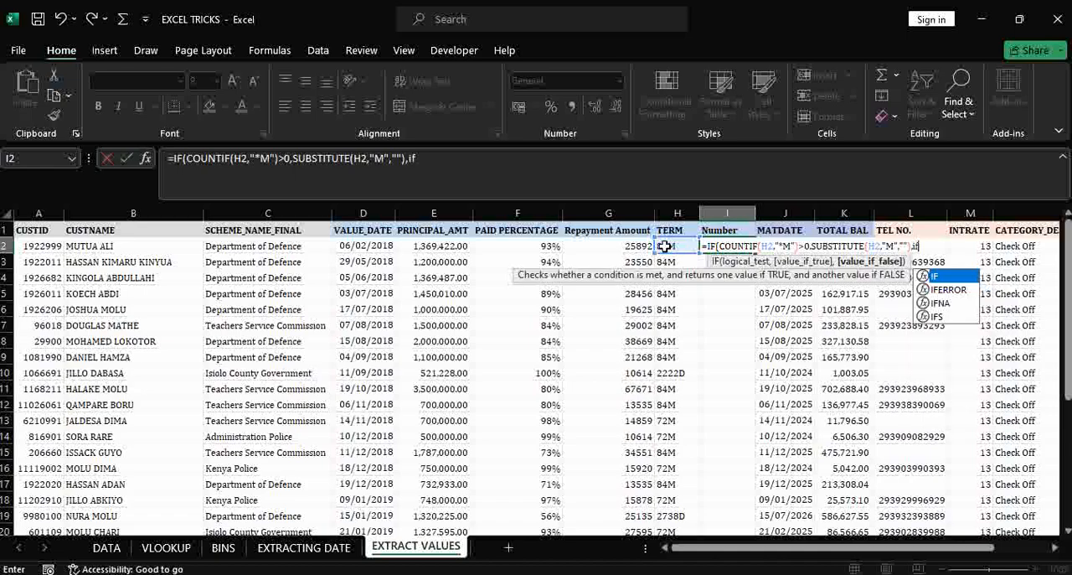
- Nest a second IF with a COUNTIF logical test as the first IF's value if false
key(Tab)
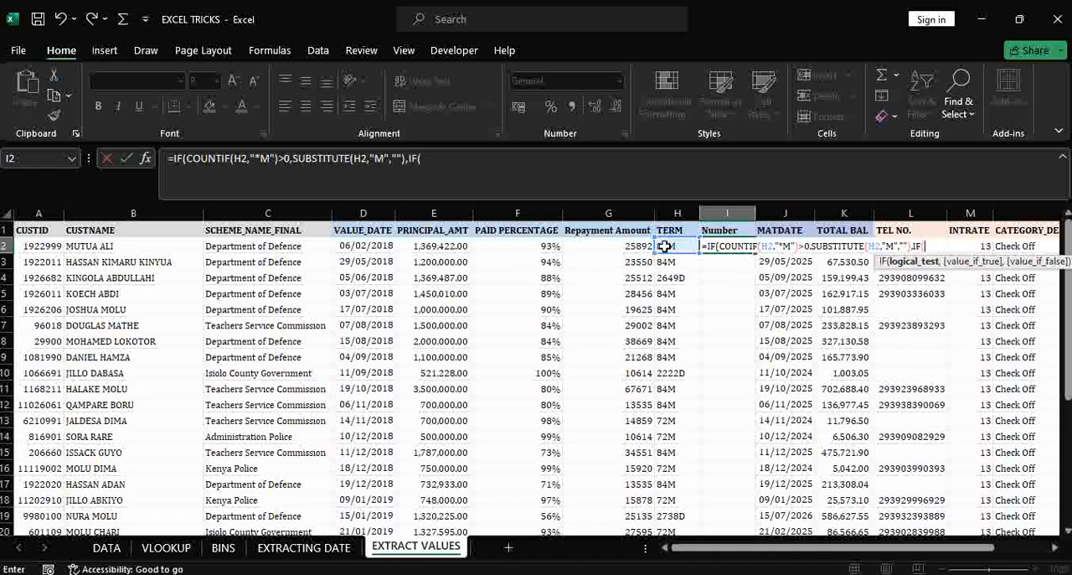
text(count)
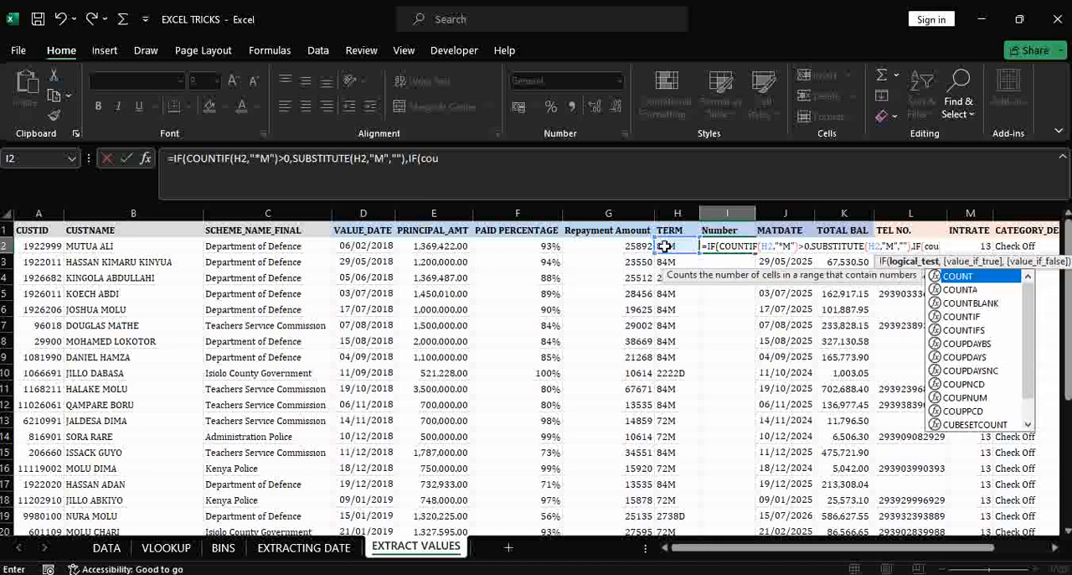
key(Down)
key(Down)
key(Down)
key(Tab)
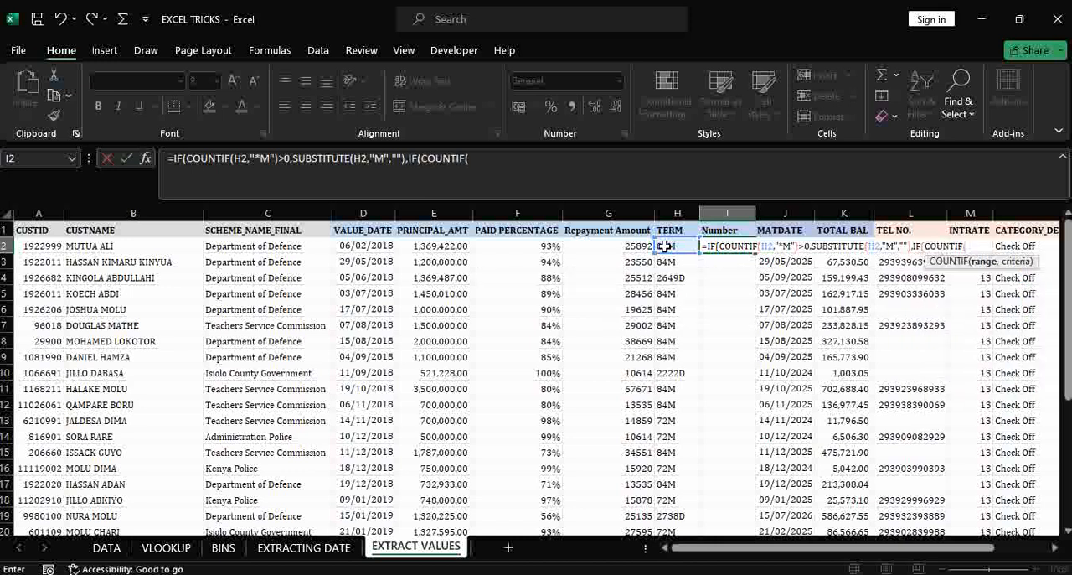
- Complete the nested IF's logical test to check whether H2 ends with D: COUNTIF(H2,"*D")>0
click(664, 246)
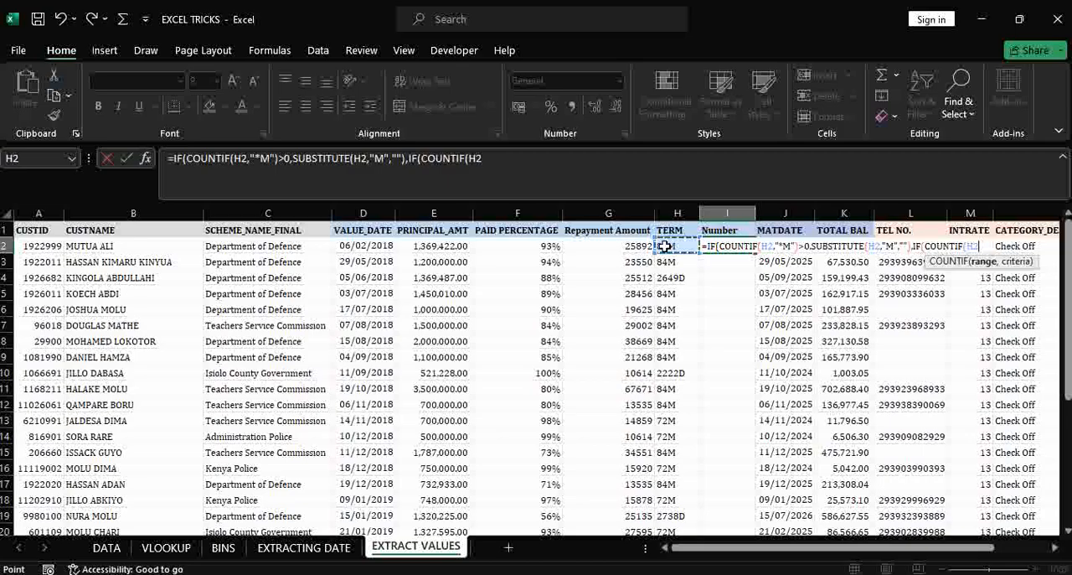
text(,)
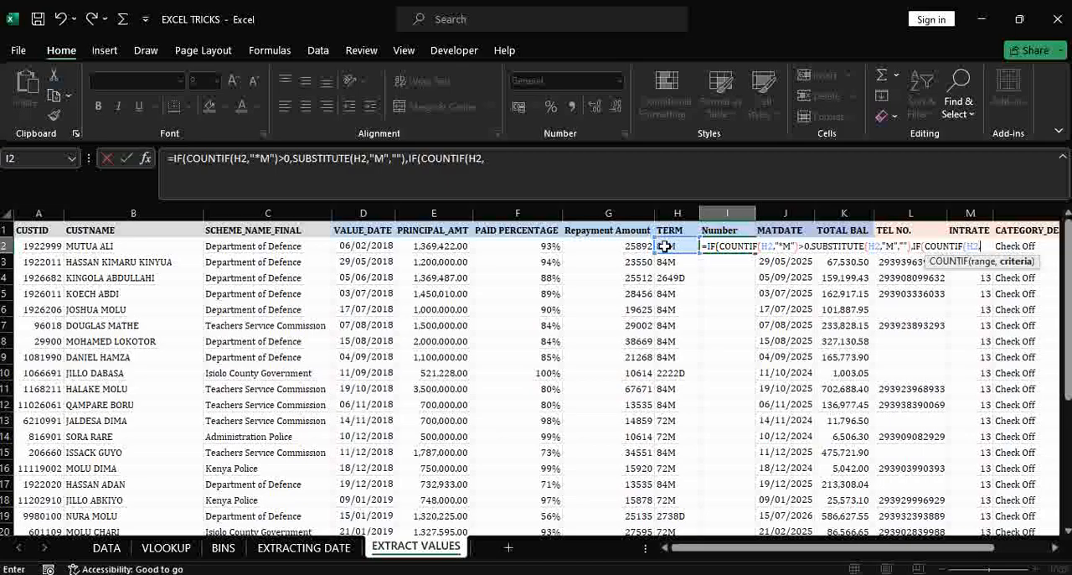
text("*D")
text())
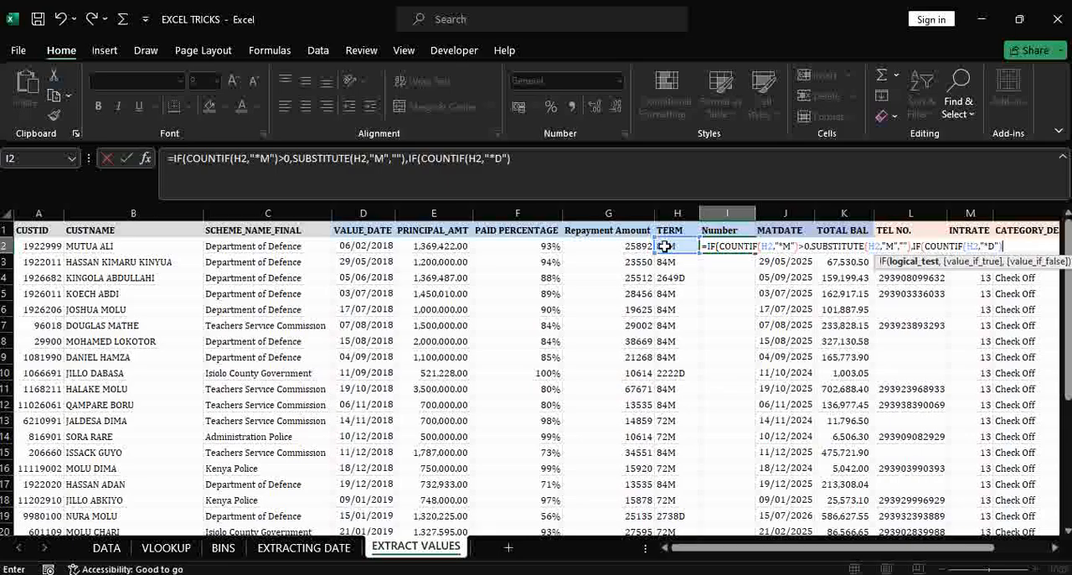
text(>0,)
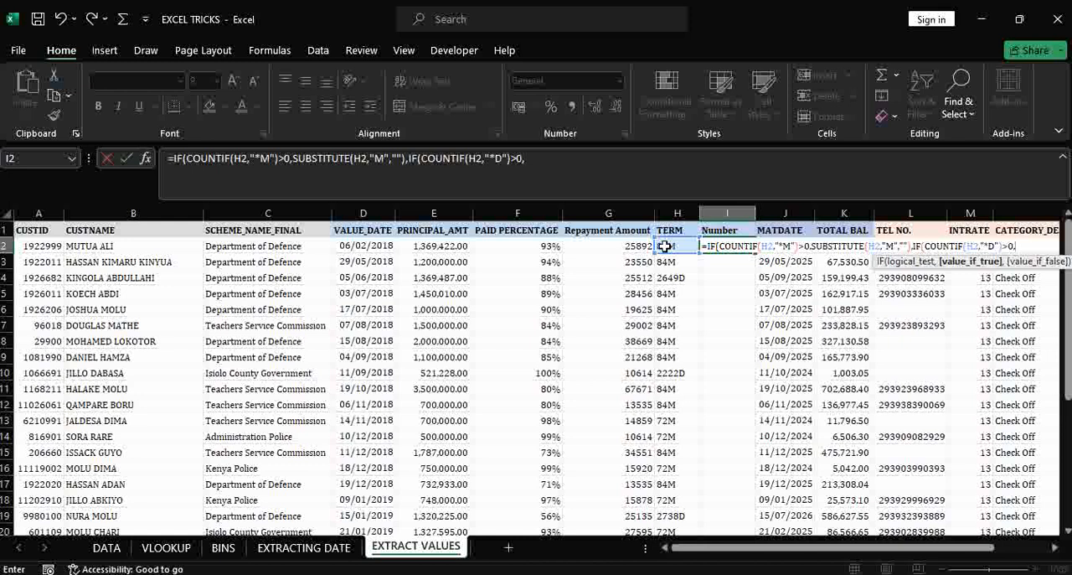
text(su)
- Add SUBSTITUTE(H2,"D","") as the nested IF's value if true, removing the D from the term
key(Tab)
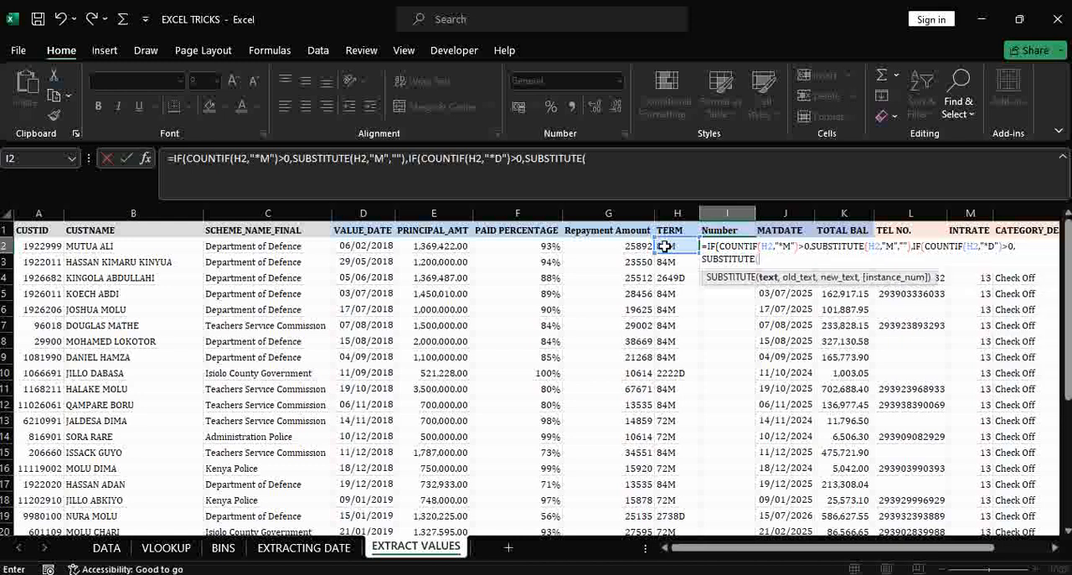
click(664, 246)
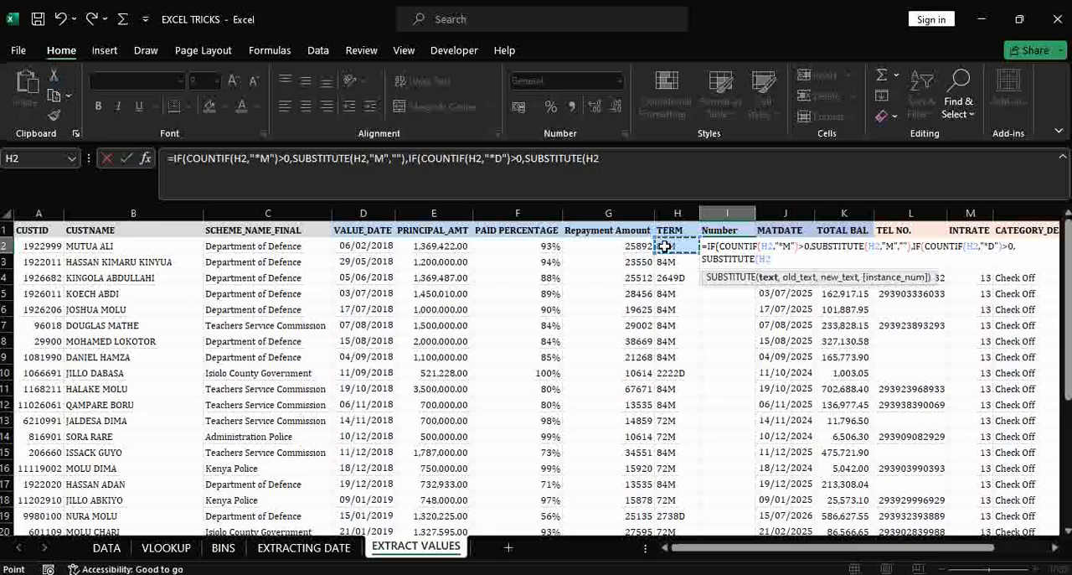
text(,)
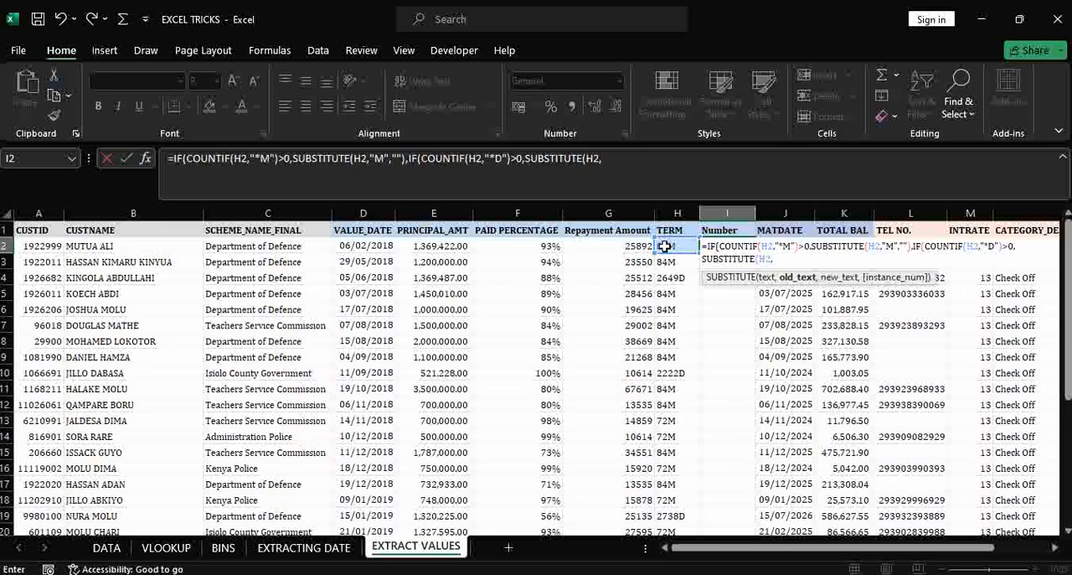
text("D","")
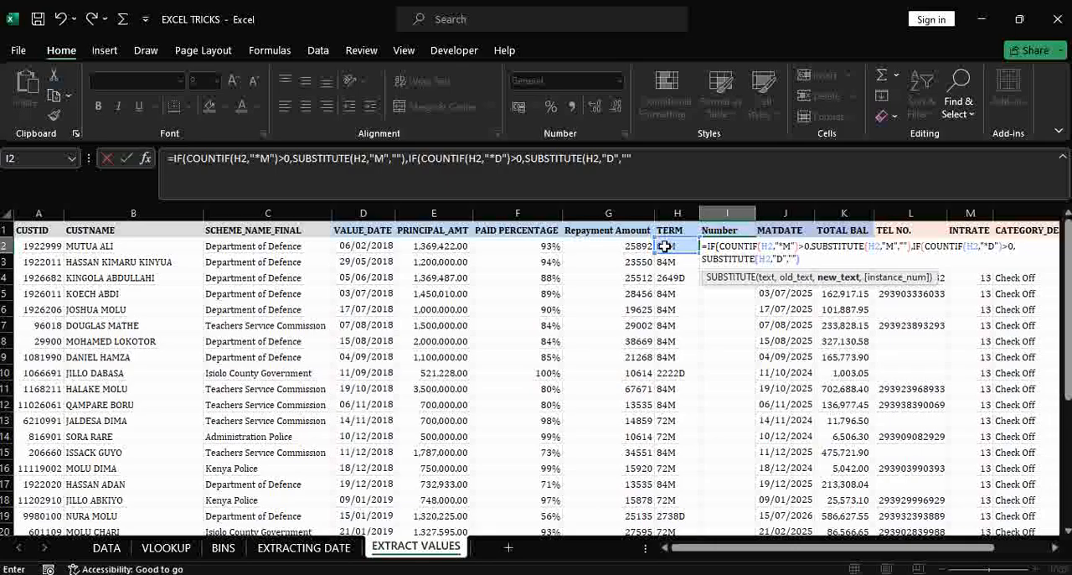
text(),)
- Set H2 as the nested IF's value if false, close both IF functions and enter the formula in I2
click(665, 245)
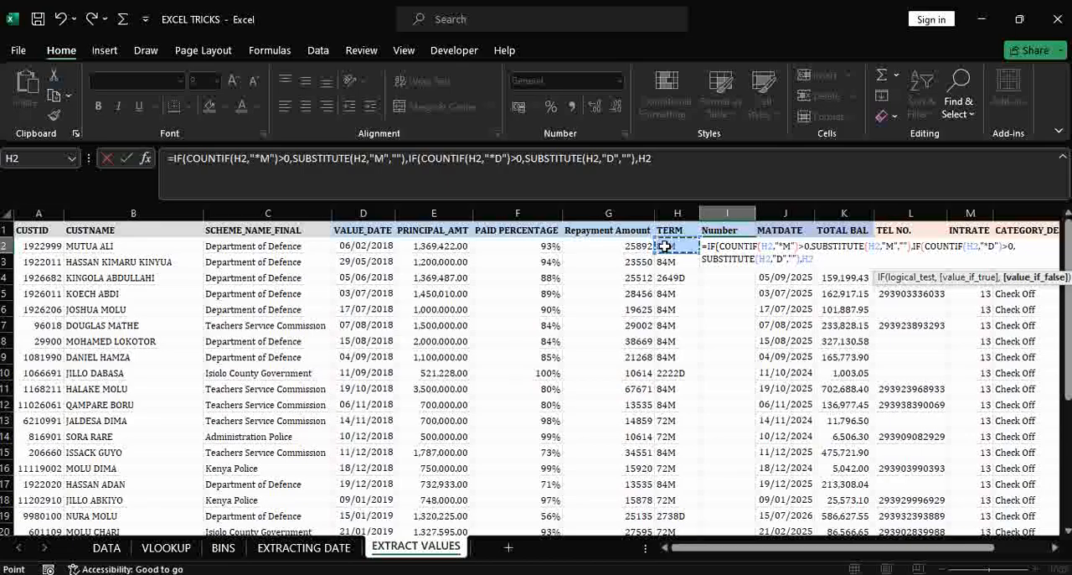
text(),H2))
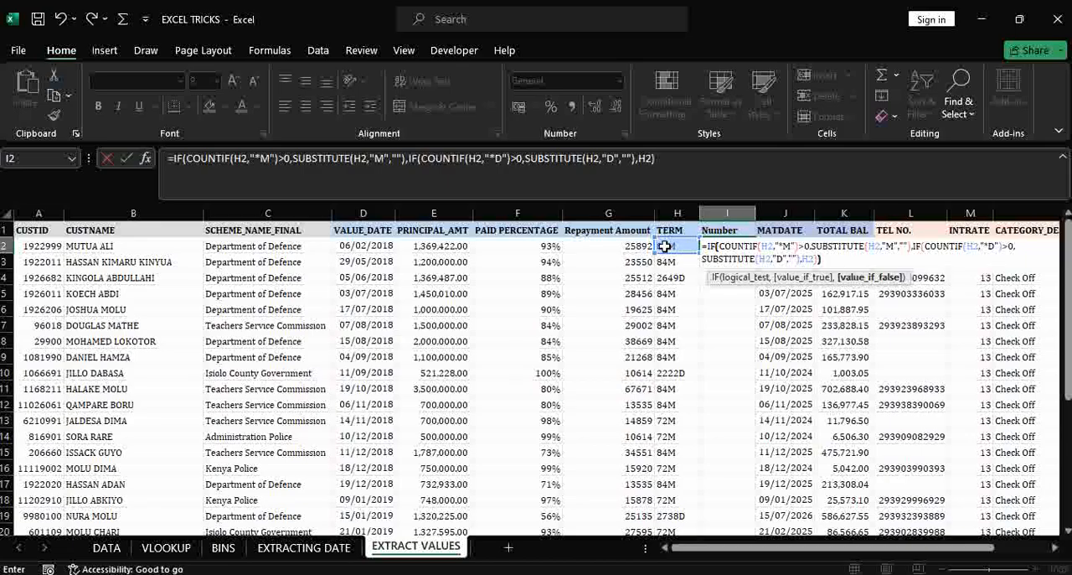
text())
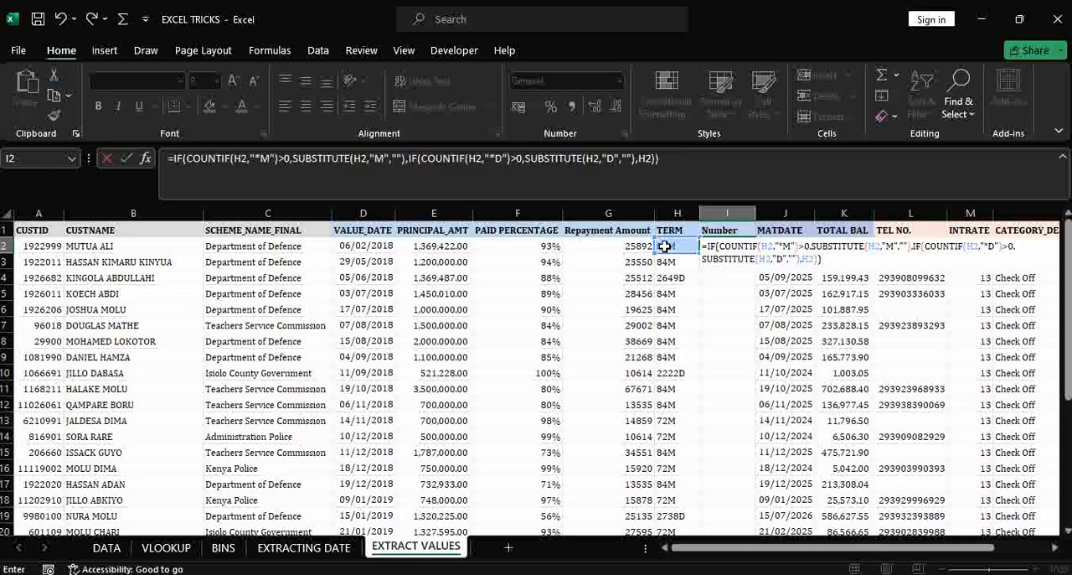
key(Return)
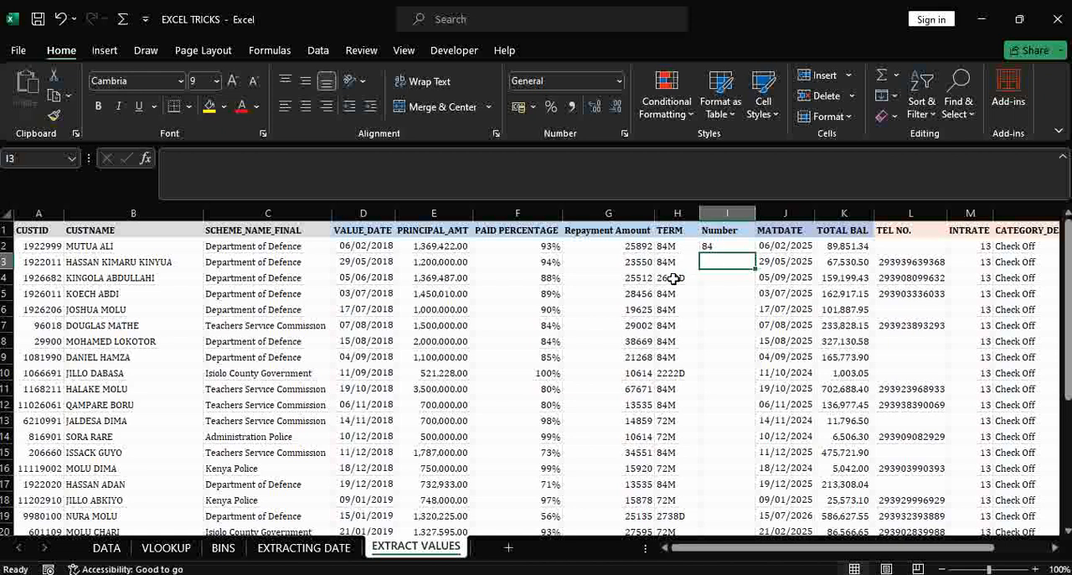
- Fill the I2 formula down the Number column for all records
click(718, 246)
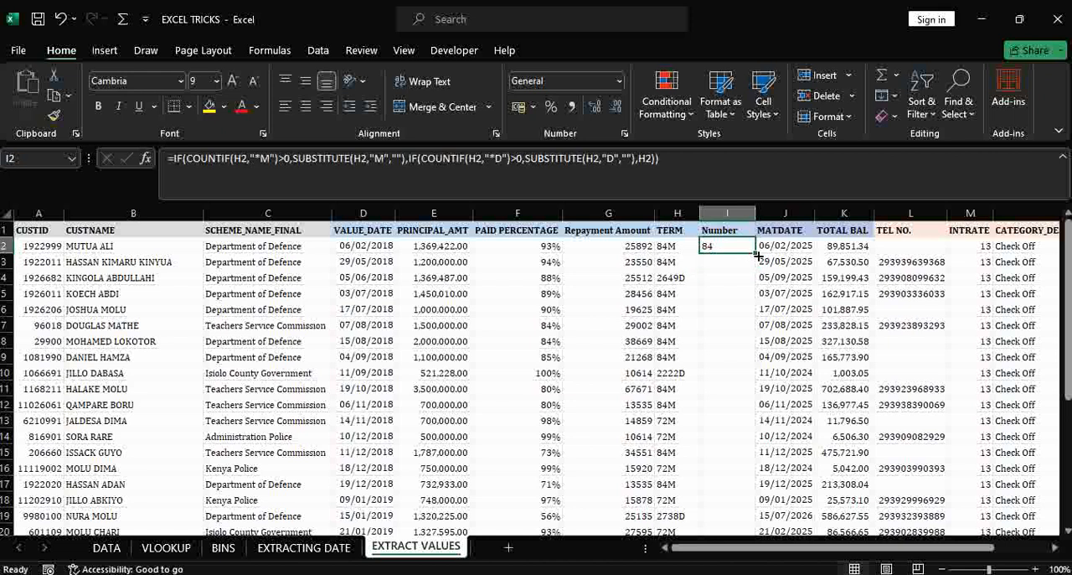
double_click(754, 253)
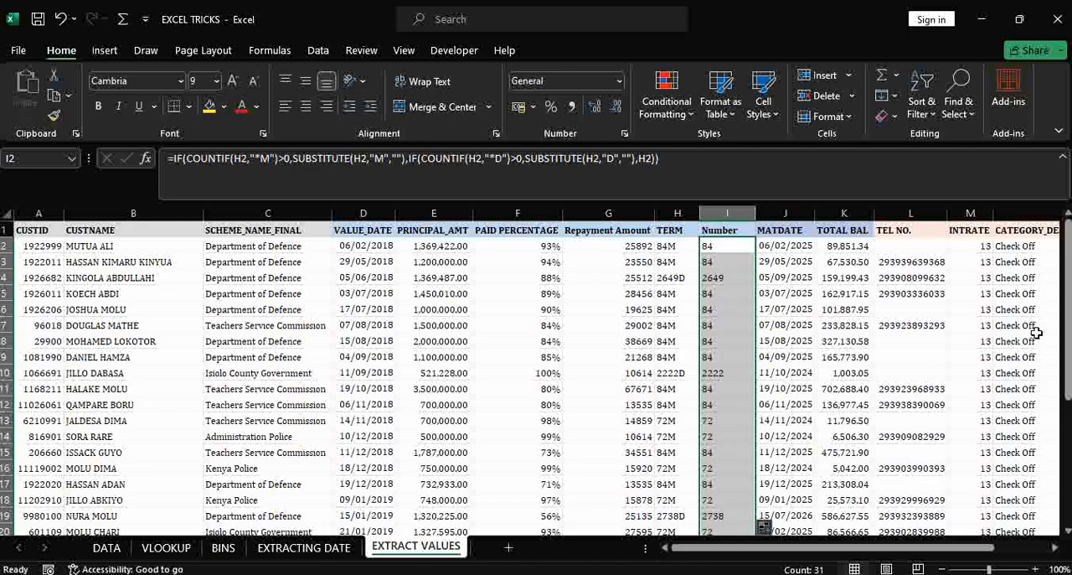
drag(1067, 303, 1062, 273)
- Insert a new column before MATDATE and give it the header Letters in J1
click(784, 213)
right_click(783, 213)
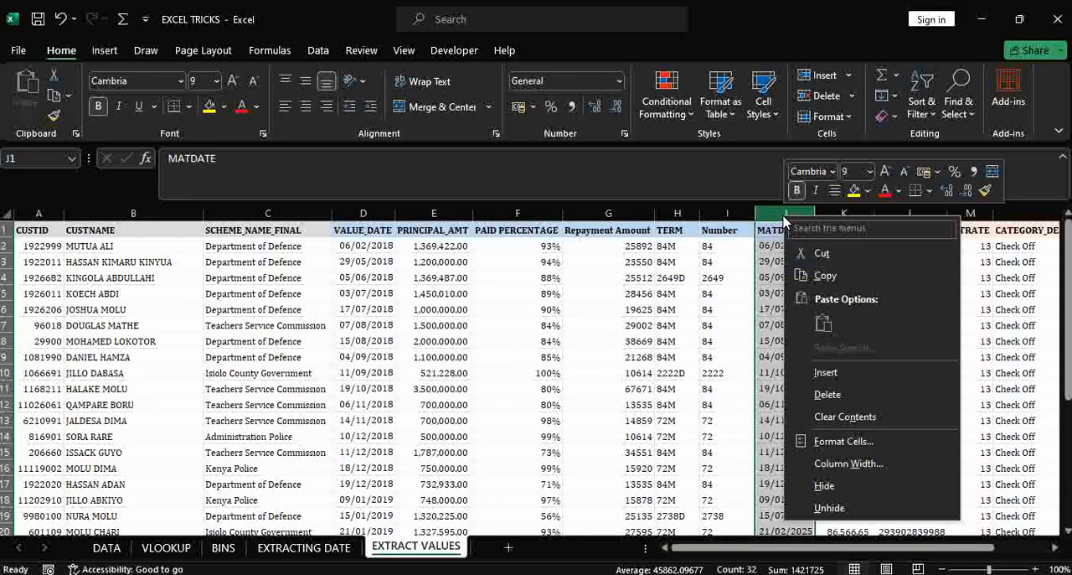
click(869, 376)
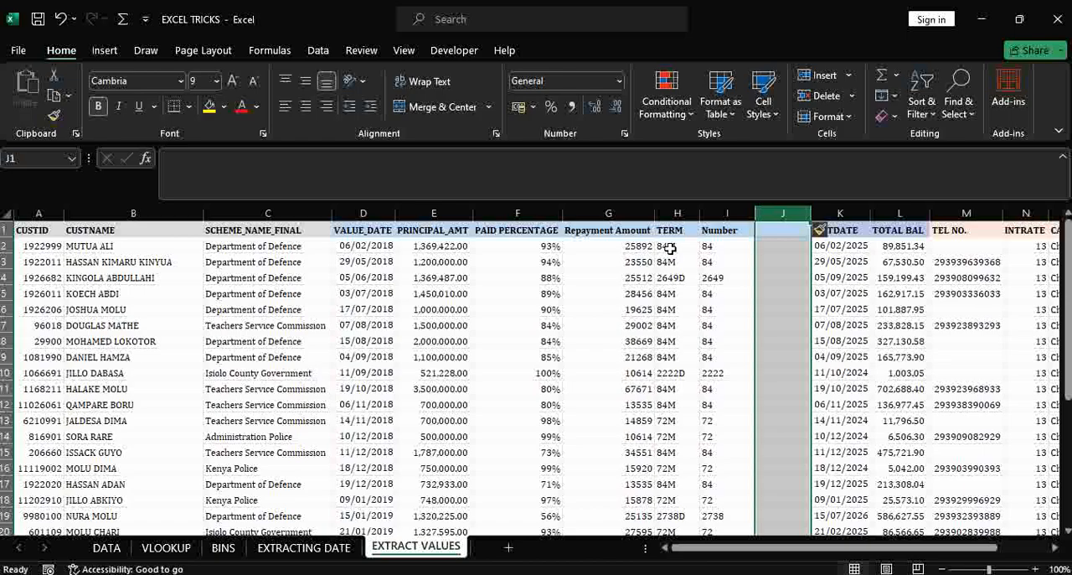
click(773, 229)
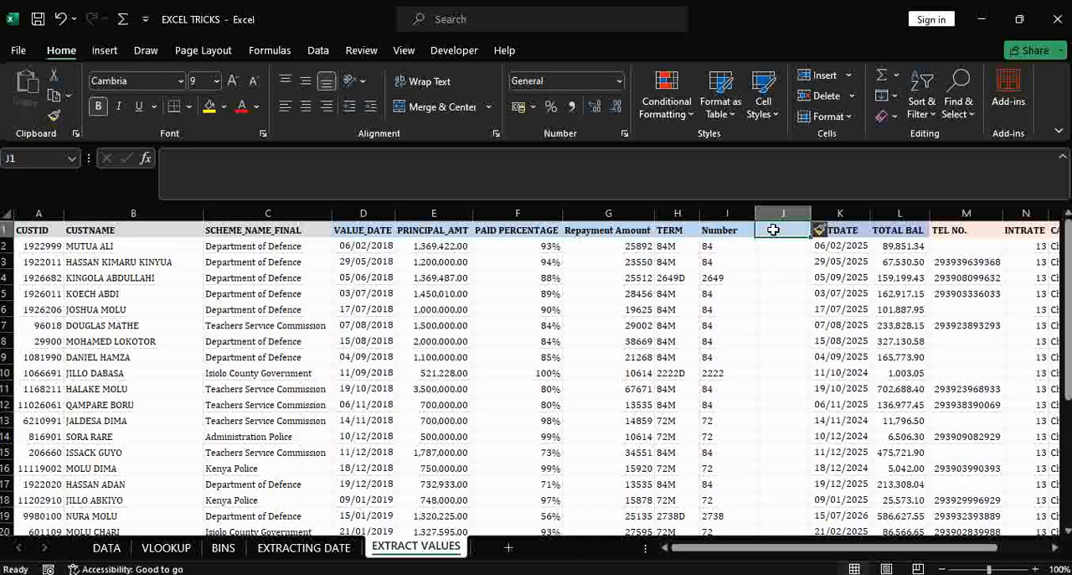
text(Letters)
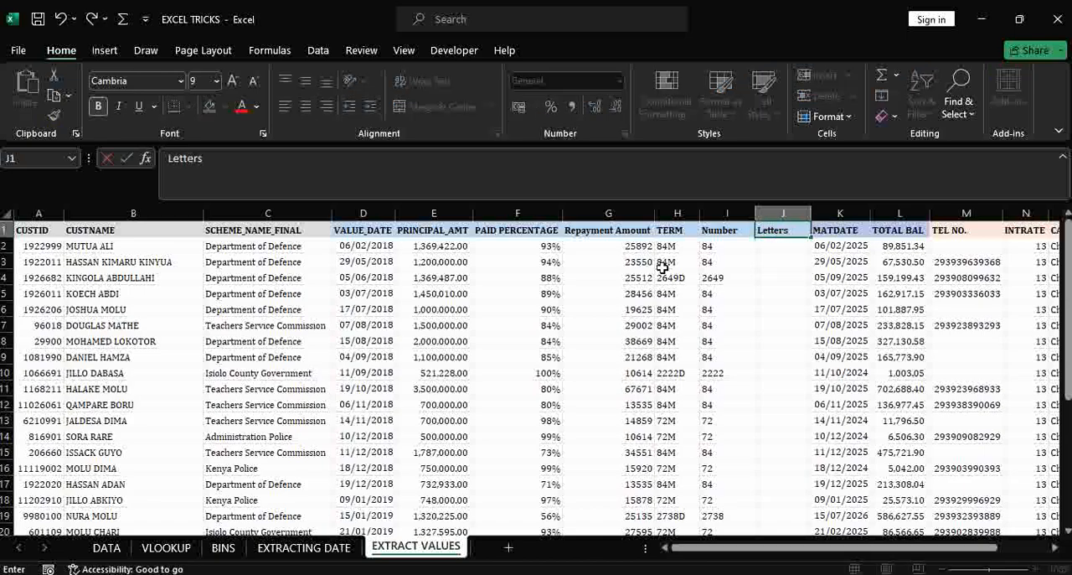
- Enter =RIGHT(H2,1) in J2 to extract the last character of the term
click(764, 248)
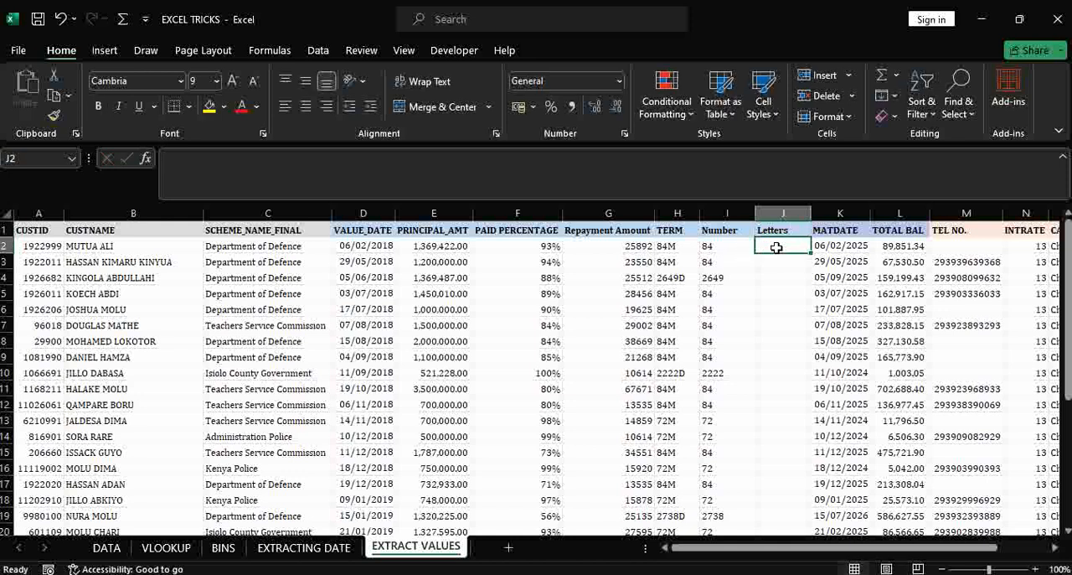
text(=ri)
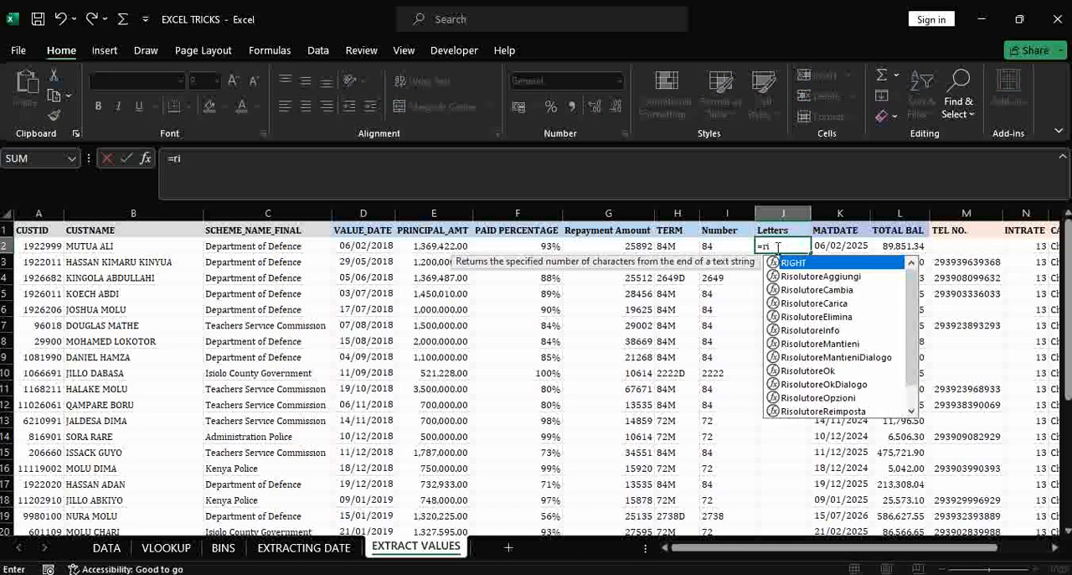
key(Tab)
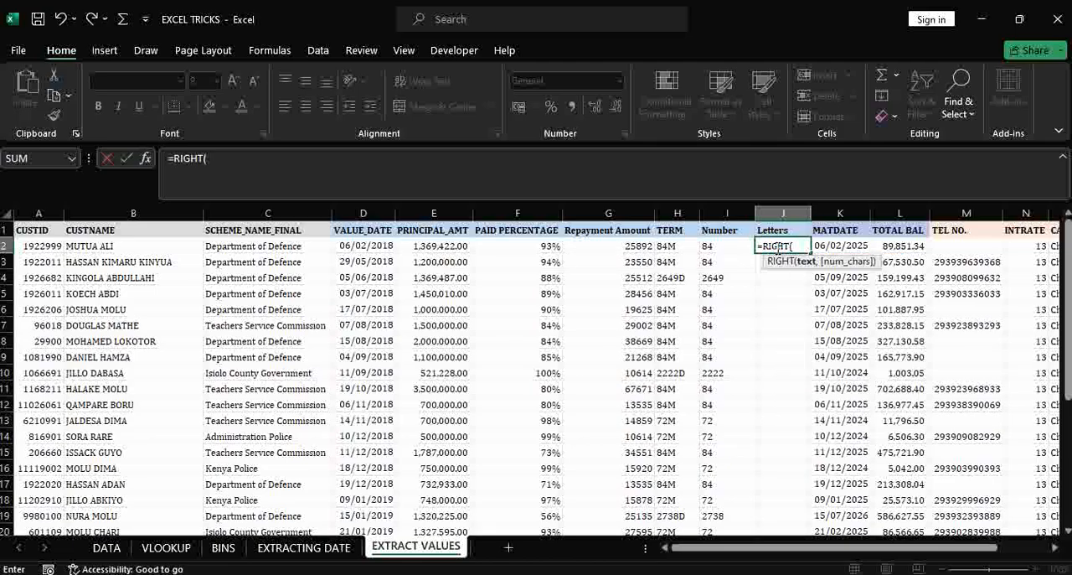
click(672, 243)
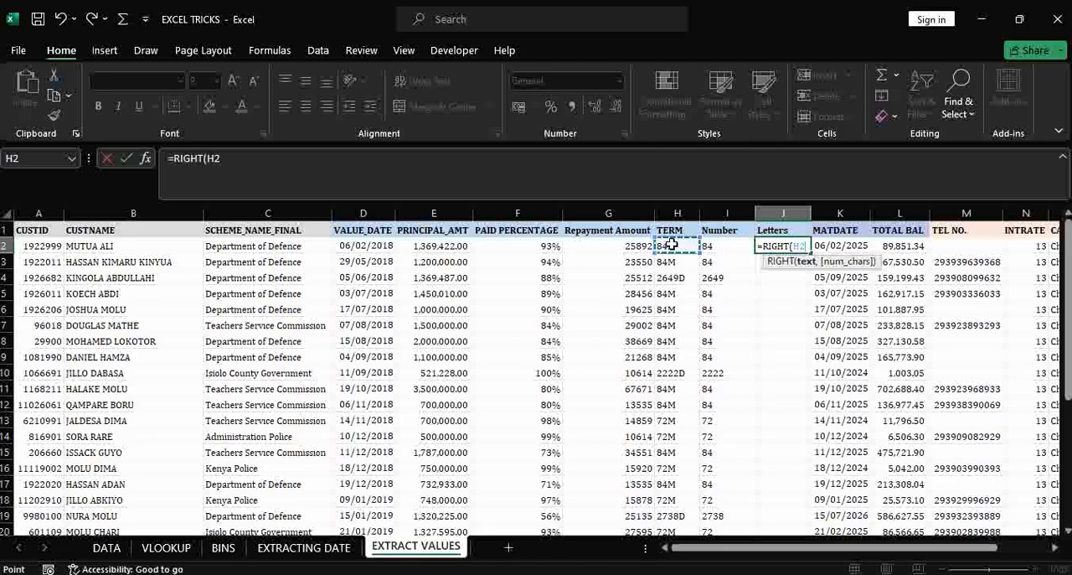
text(,)
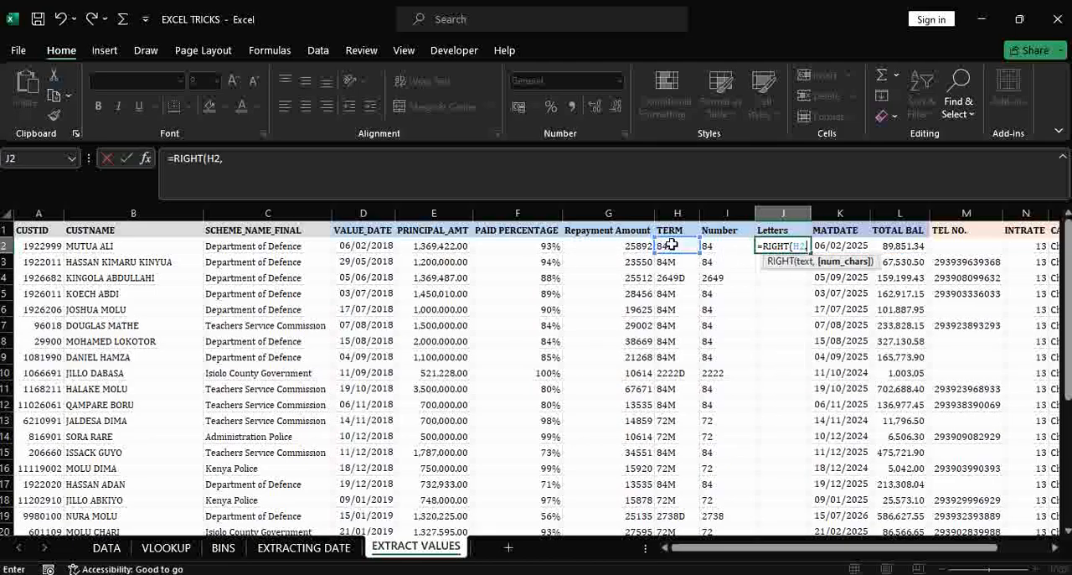
text(1))
key(Return)
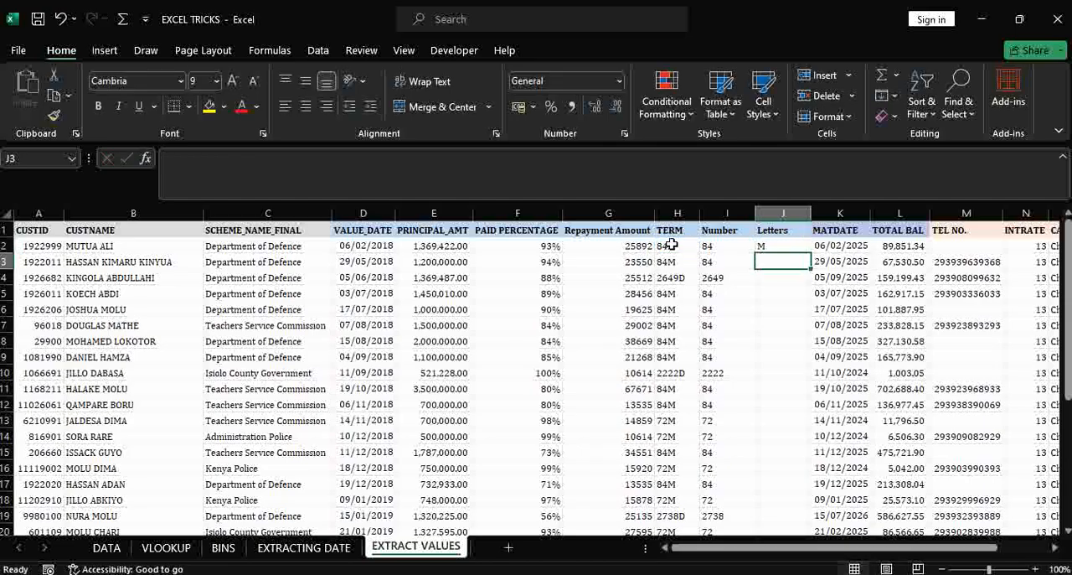
- Fill the J2 formula down the Letters column for all records and widen the column slightly
click(785, 247)
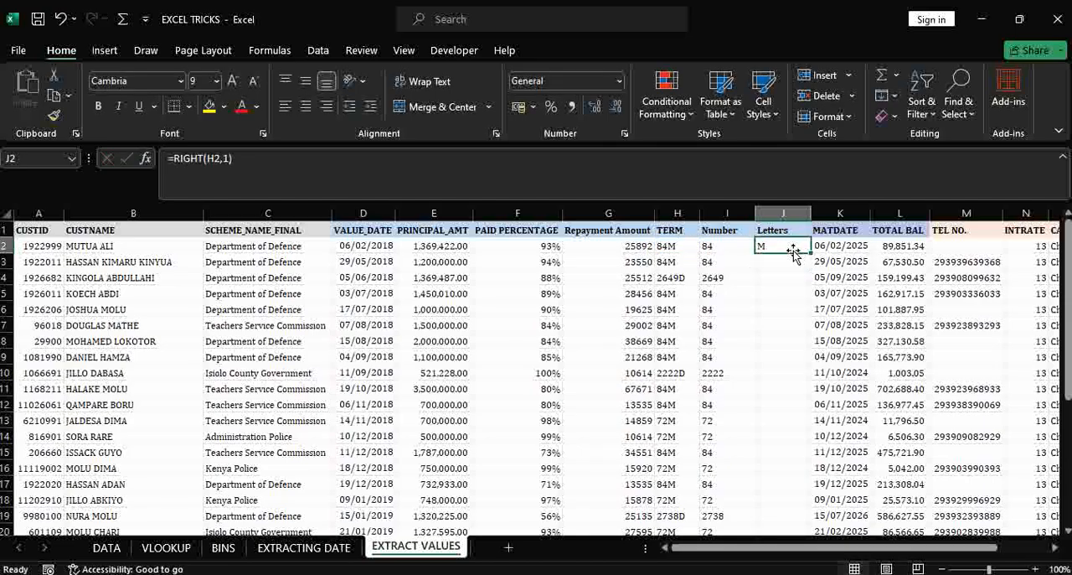
double_click(812, 252)
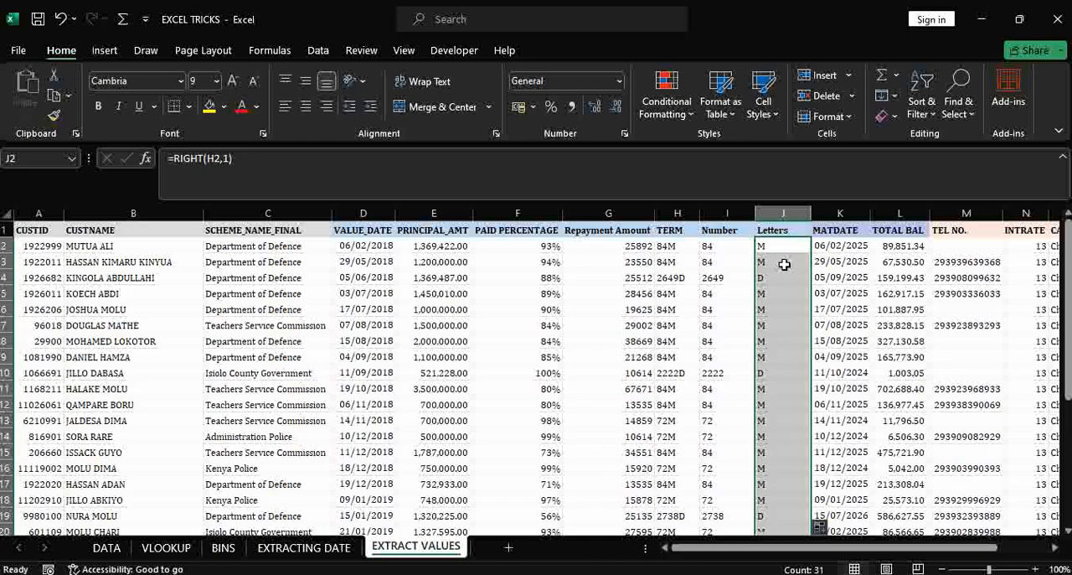
click(764, 276)
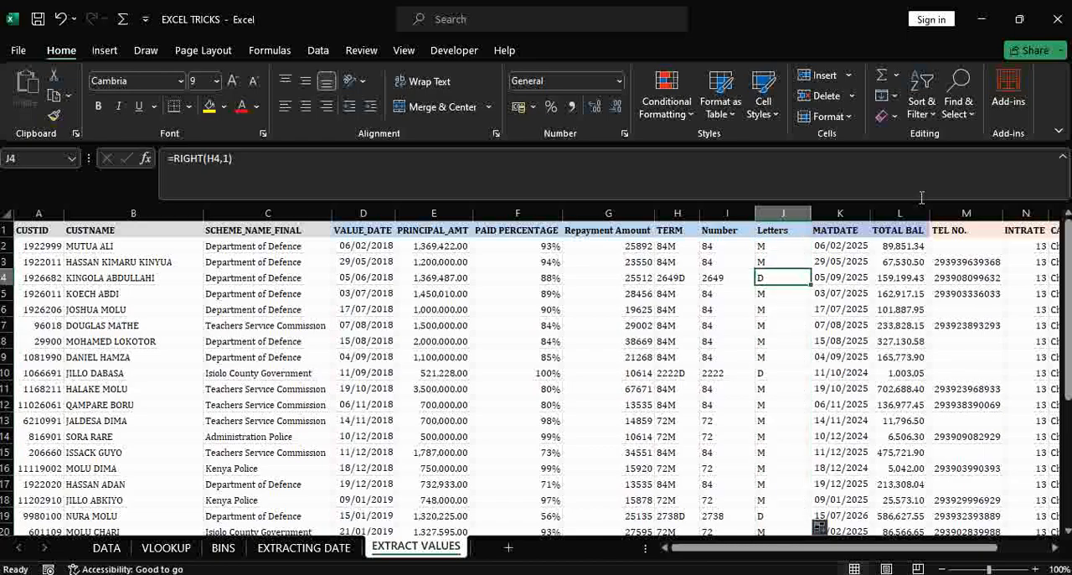
drag(811, 213, 818, 213)
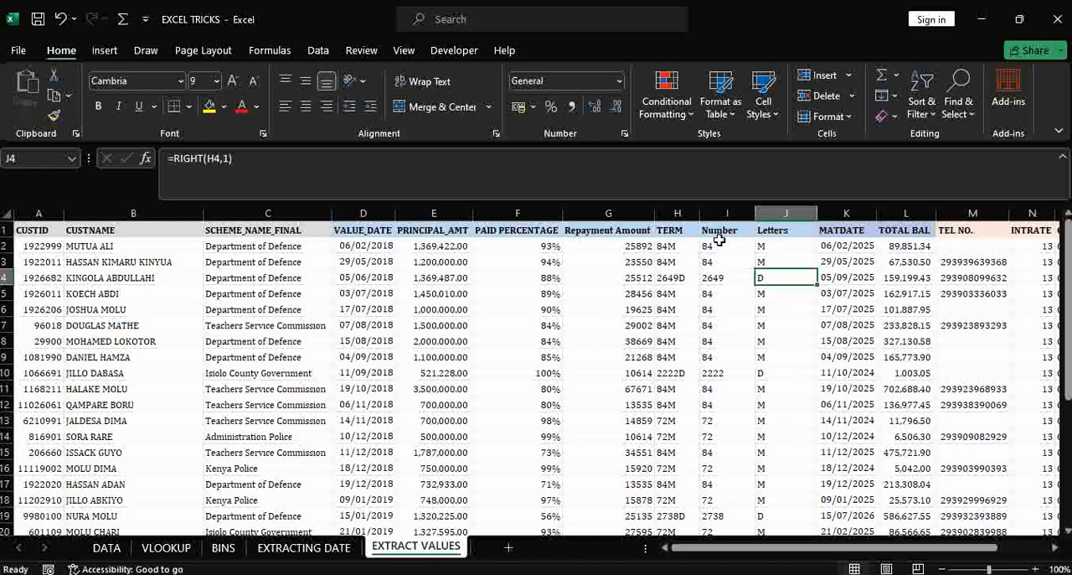
- Insert a blank column between Letters and MATDATE
click(847, 212)
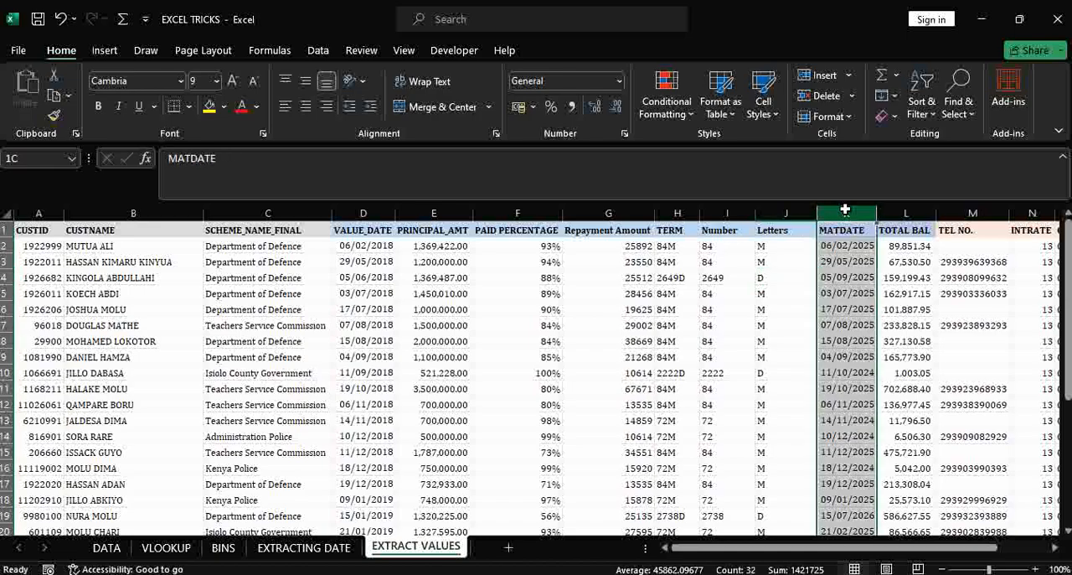
right_click(846, 206)
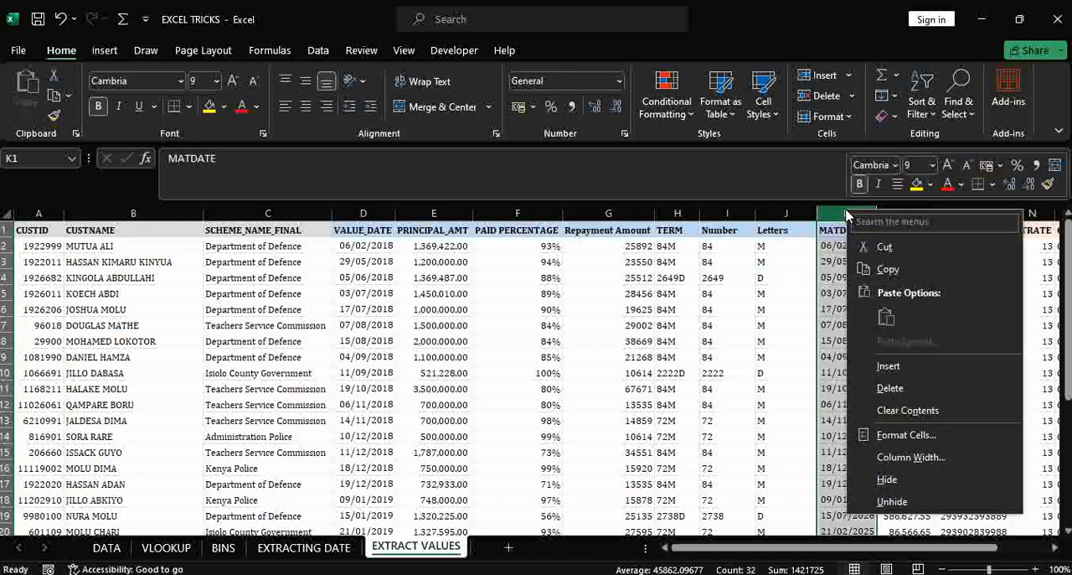
click(908, 374)
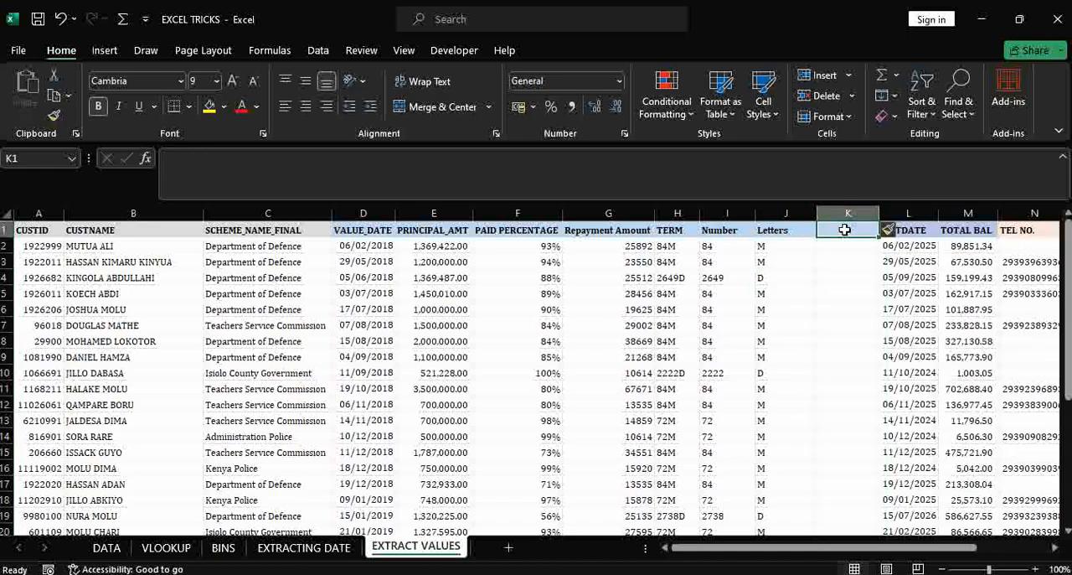
- Enter the header Terms in Months in K1 and auto-fit the column's width to it
text(Ters)
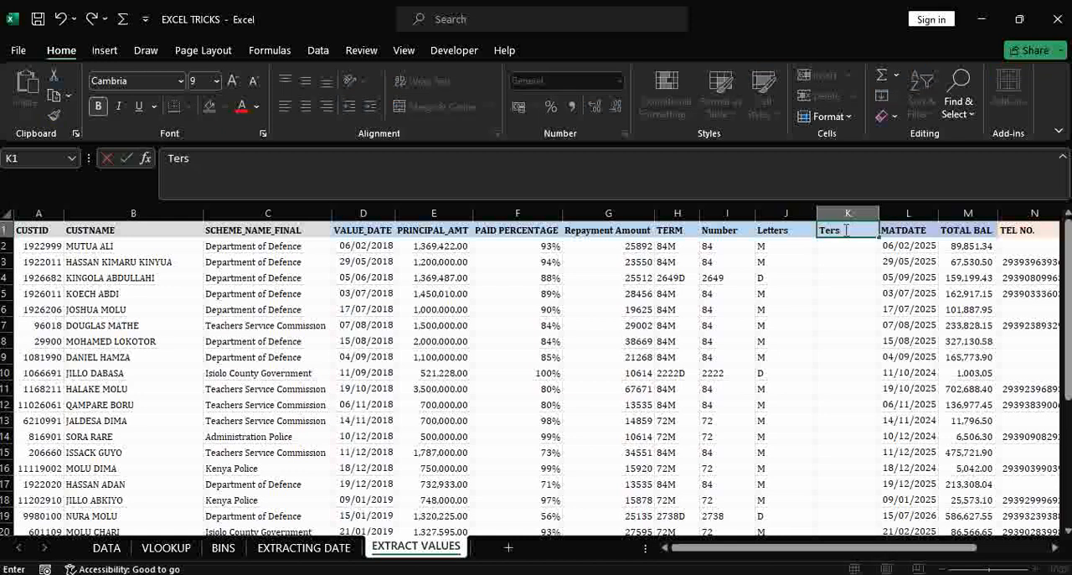
key(BackSpace)
text(ms in Month)
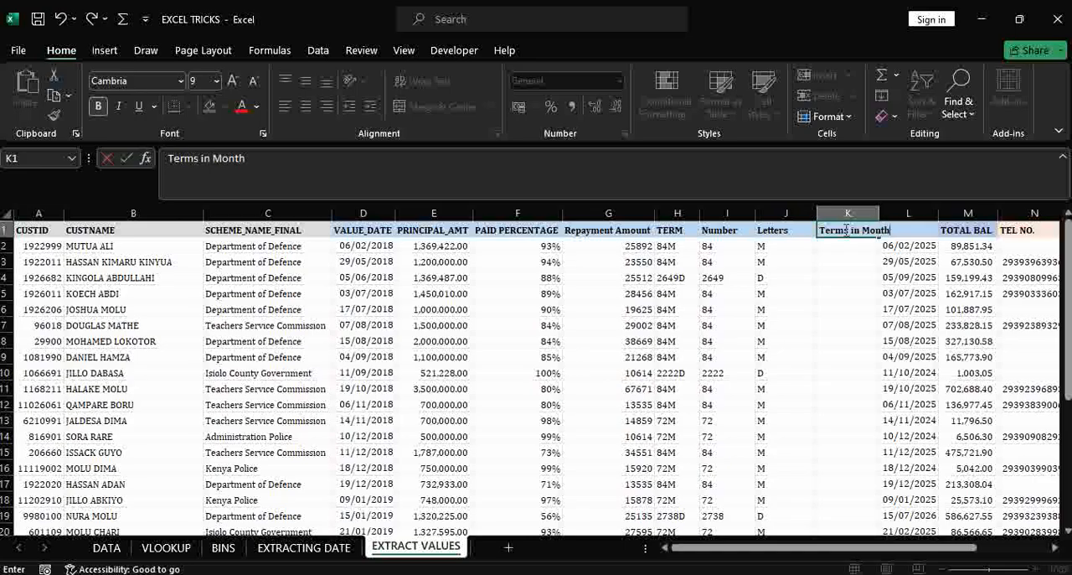
text(s)
click(849, 246)
double_click(879, 213)
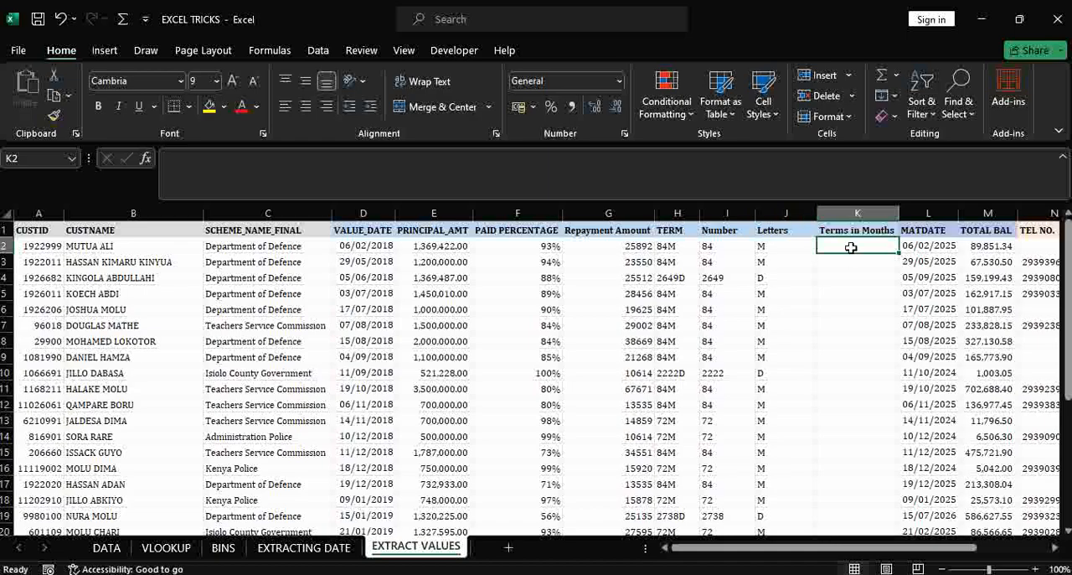
- Begin an IF formula in K2 that returns the number in I2 when the letter in J2 is "M"
text(=if)
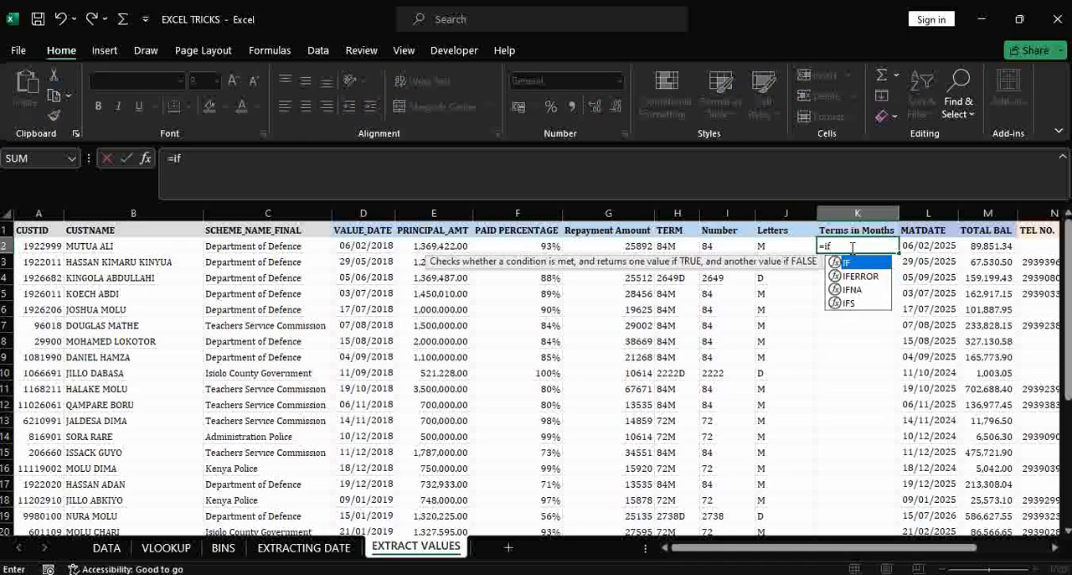
key(Tab)
click(787, 248)
text(=IF(J2=)
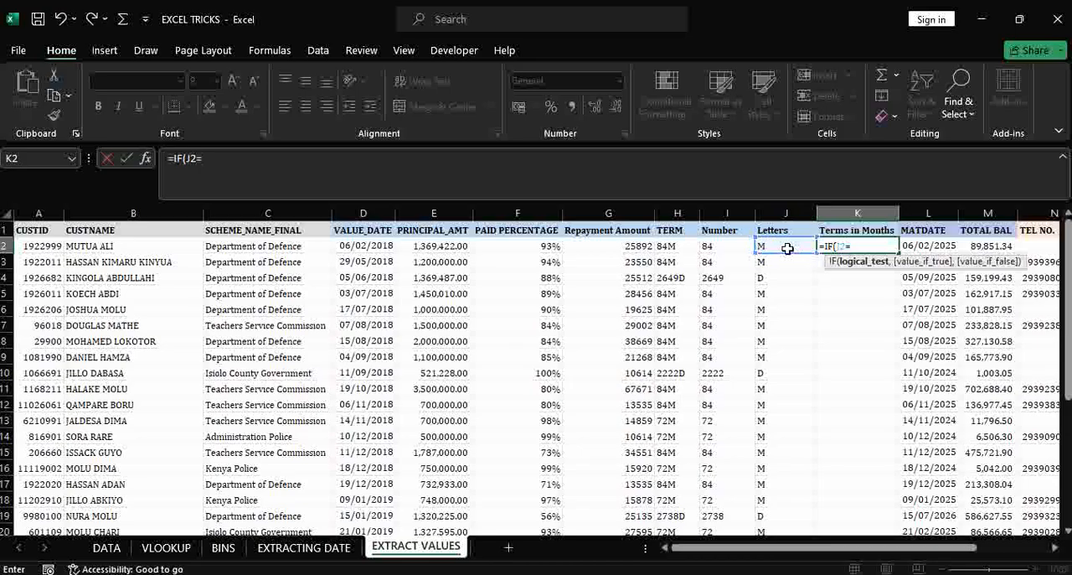
text("M",)
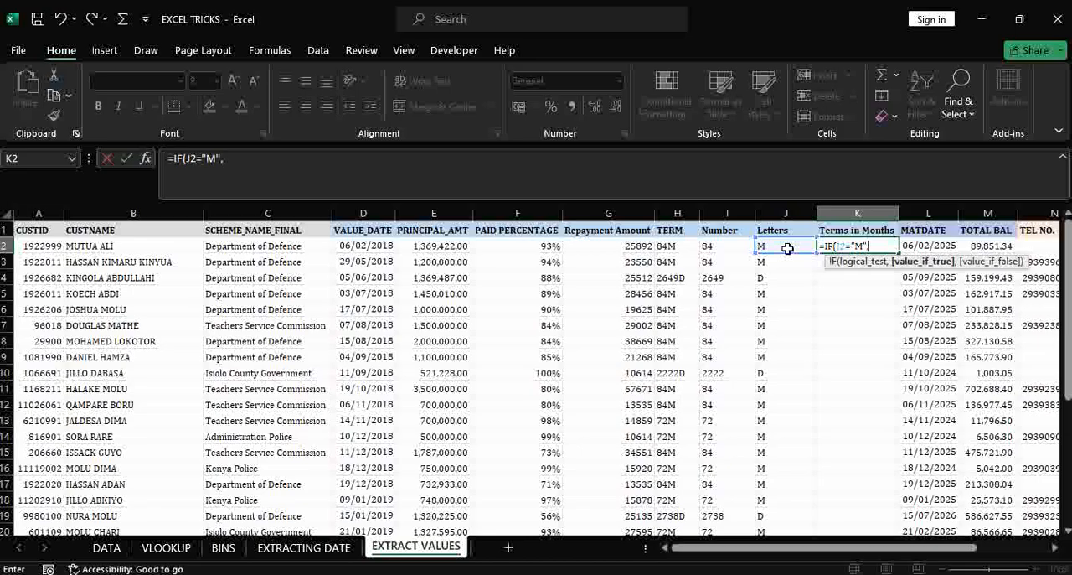
click(728, 243)
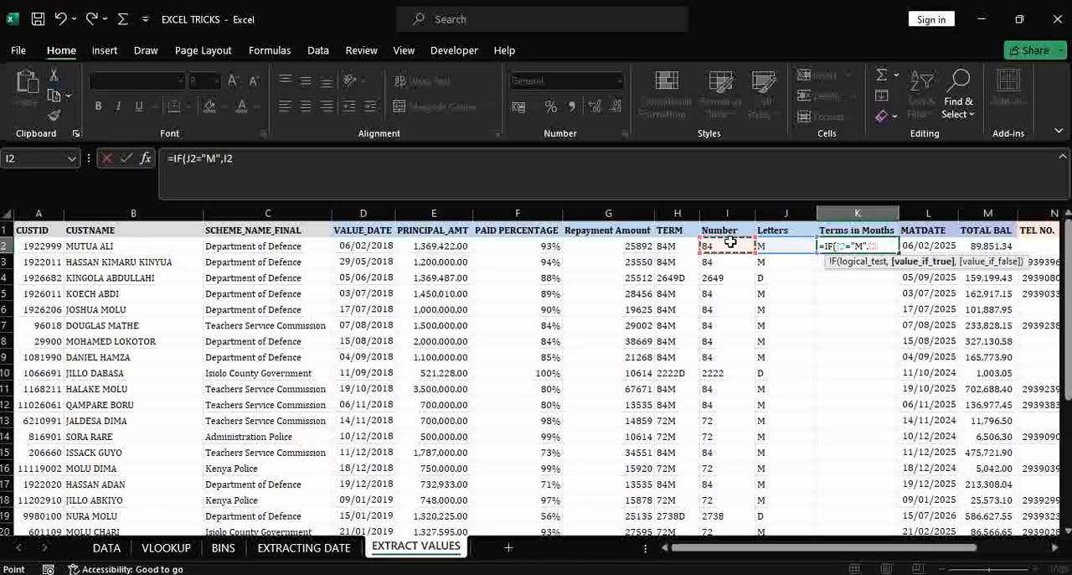
text(,)
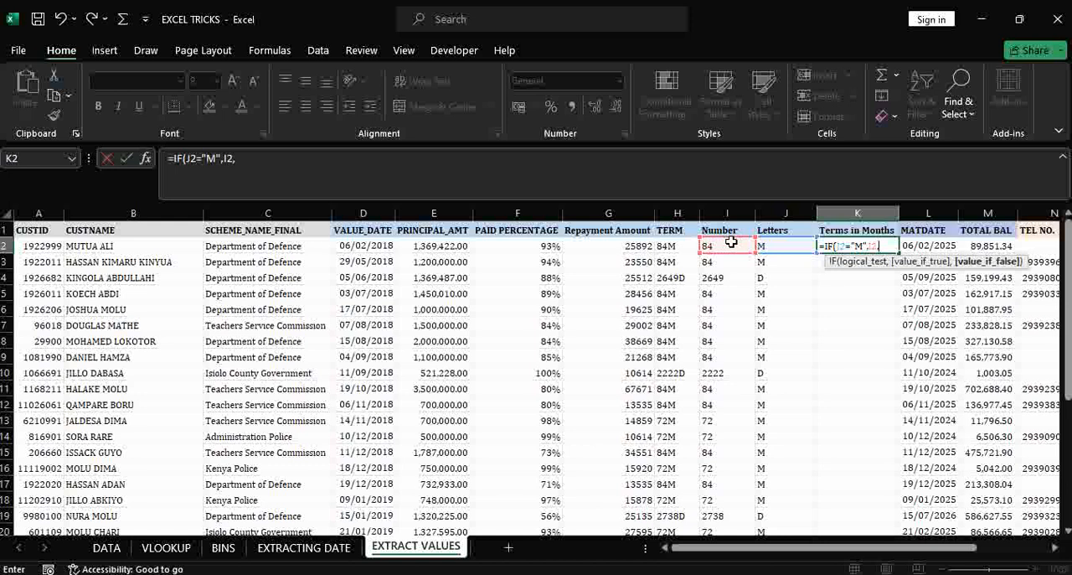
text(if)
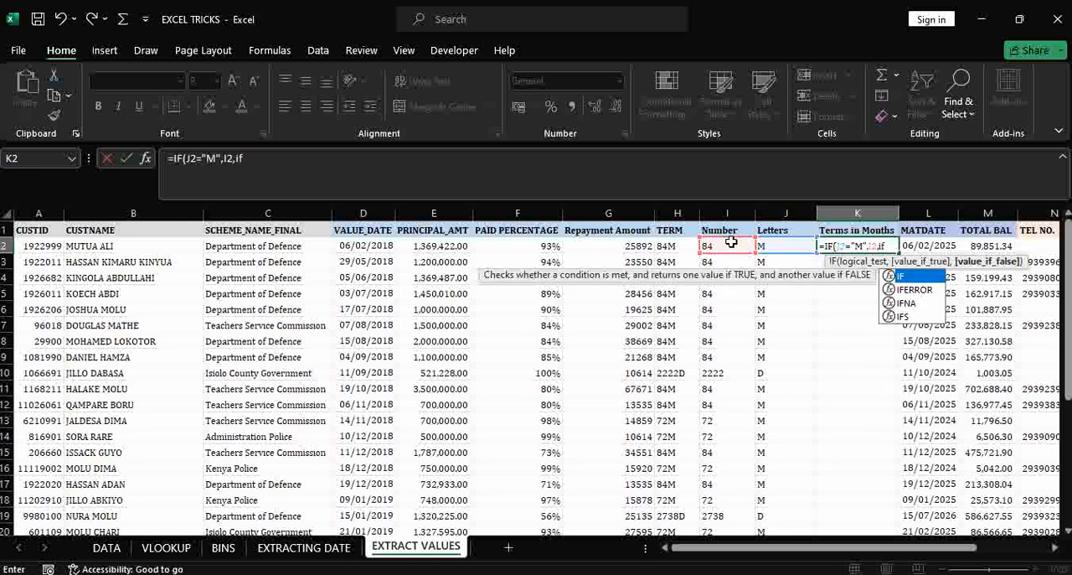
- Nest a second IF as the value-if-false argument, testing whether J2 equals "D"
key(Tab)
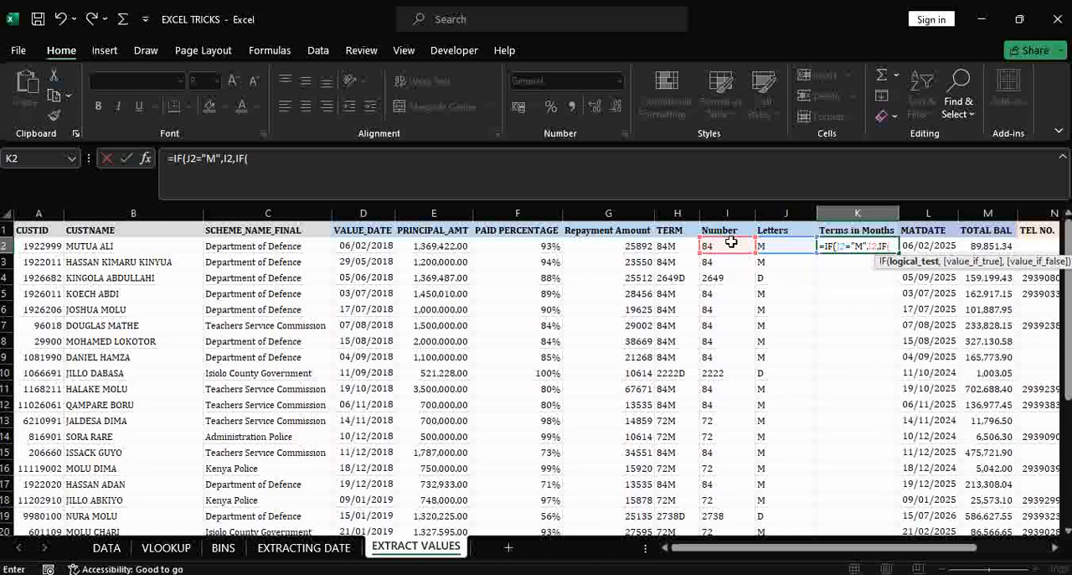
click(789, 247)
text(=")
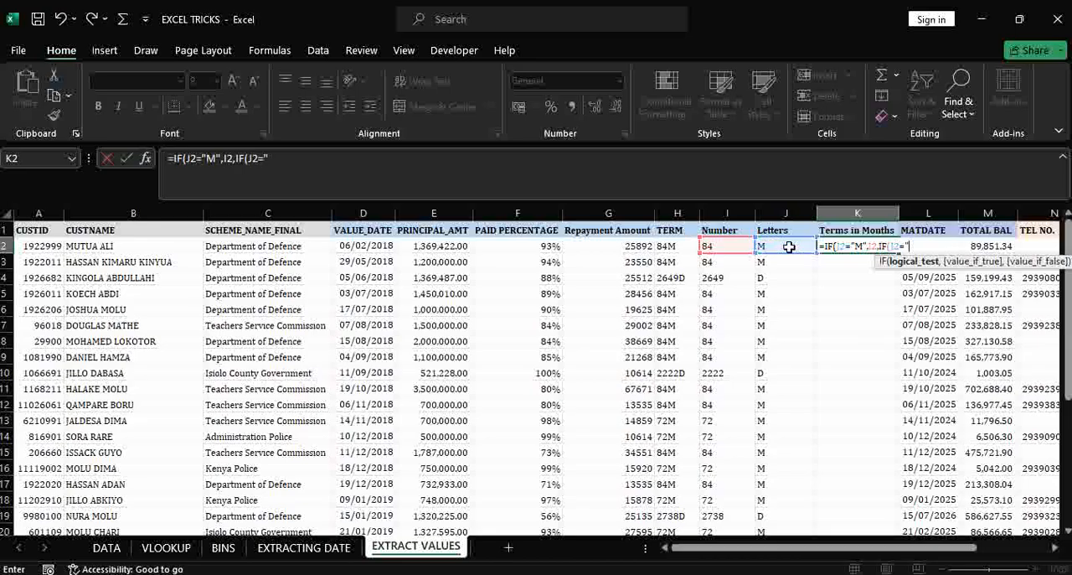
text(D",)
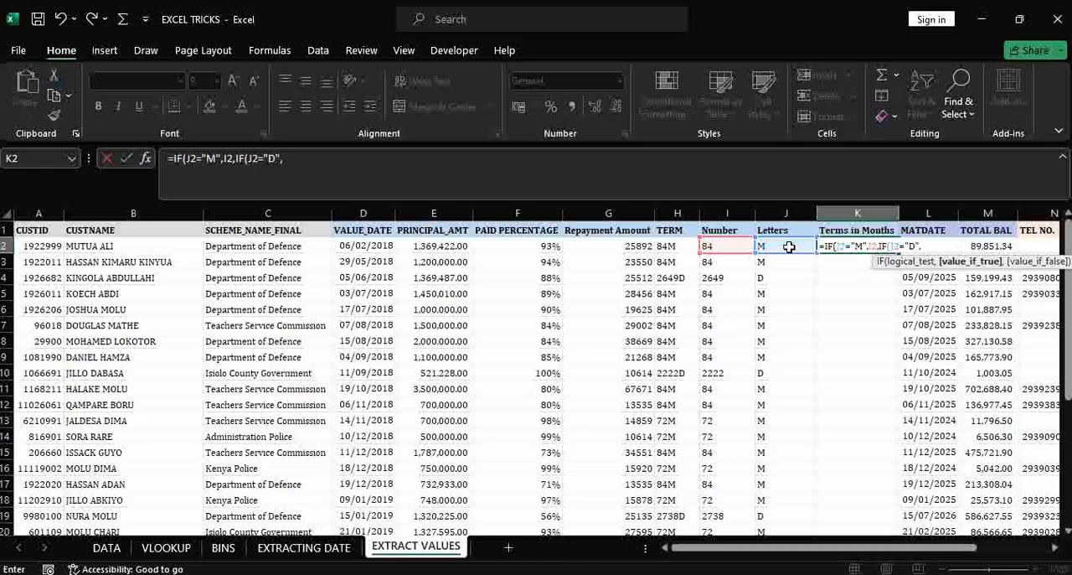
- Make the nested IF convert days to months by returning I2/(365/12) when its test is true
click(725, 247)
text(/()
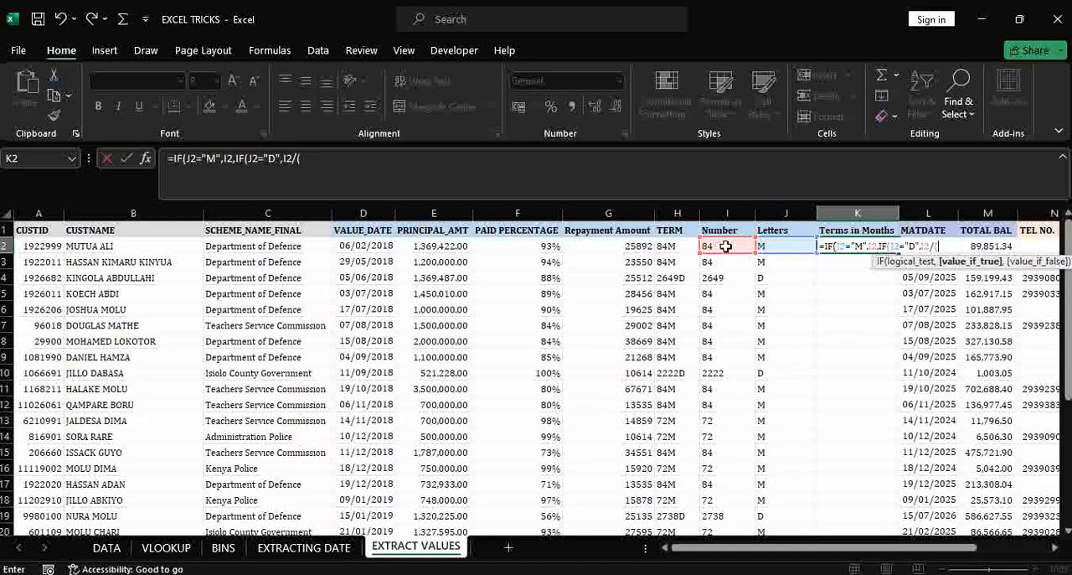
text(365/)
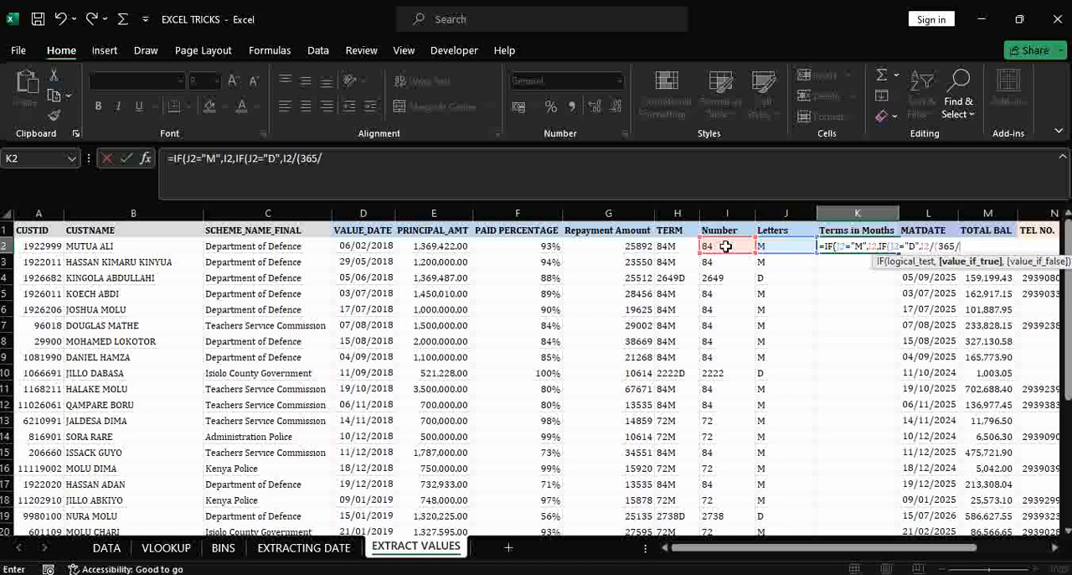
text(12))
text(,)
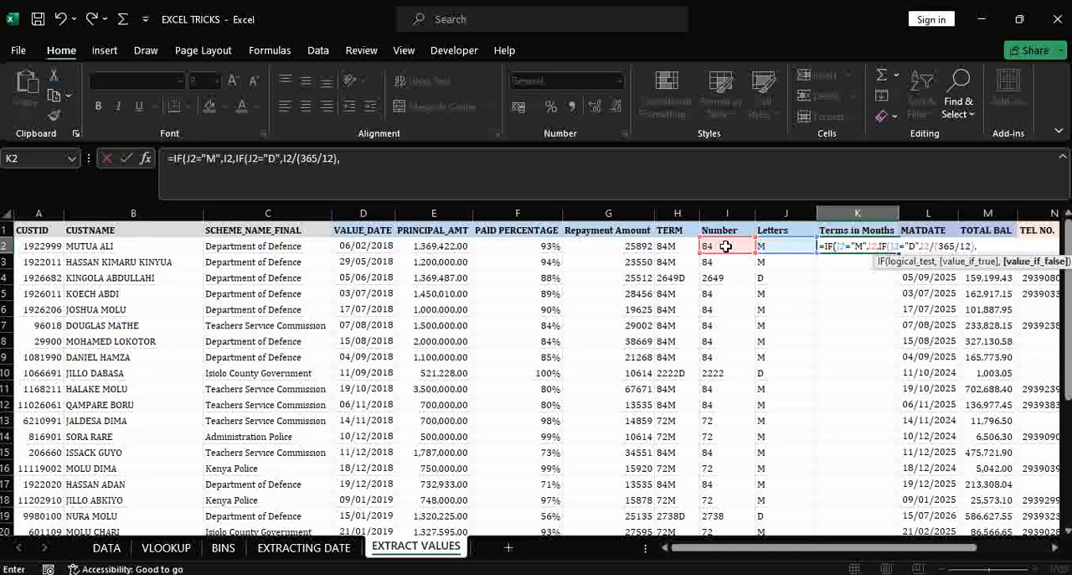
- Complete the K2 formula with I2 as the fallback value and fill it down the Terms in Months column
click(726, 246)
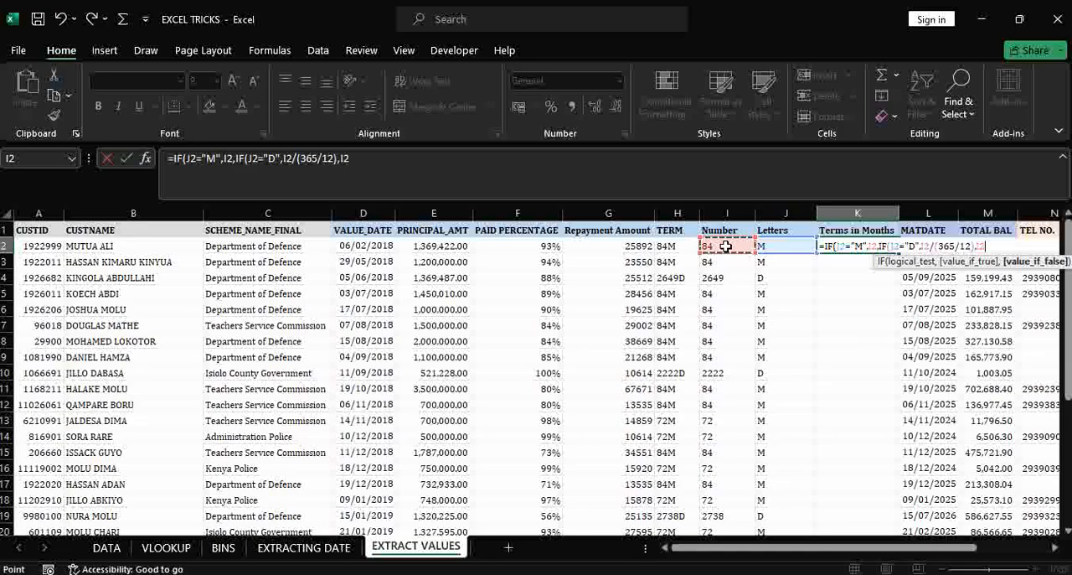
text()))
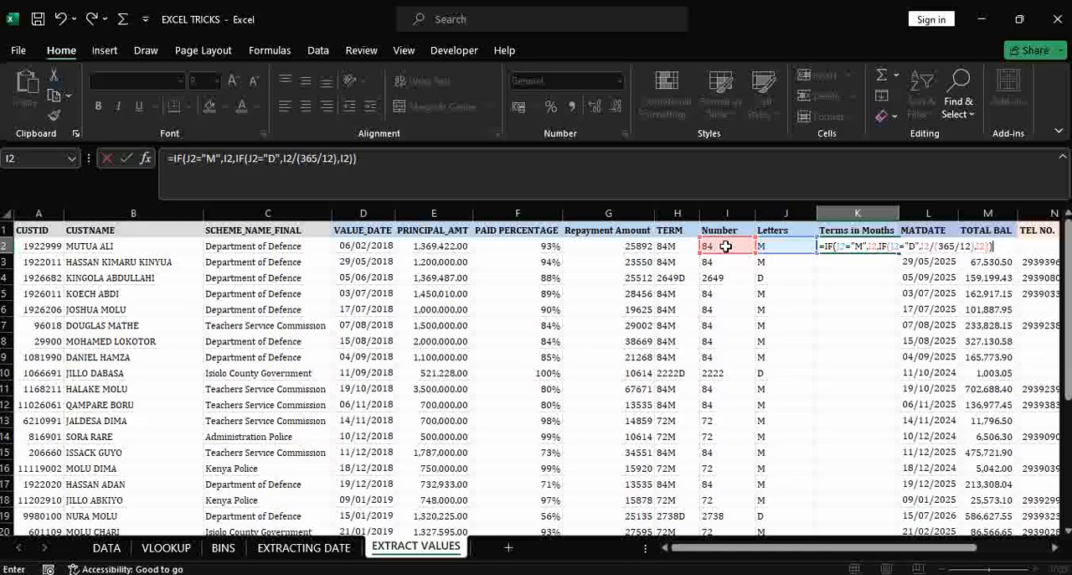
key(Return)
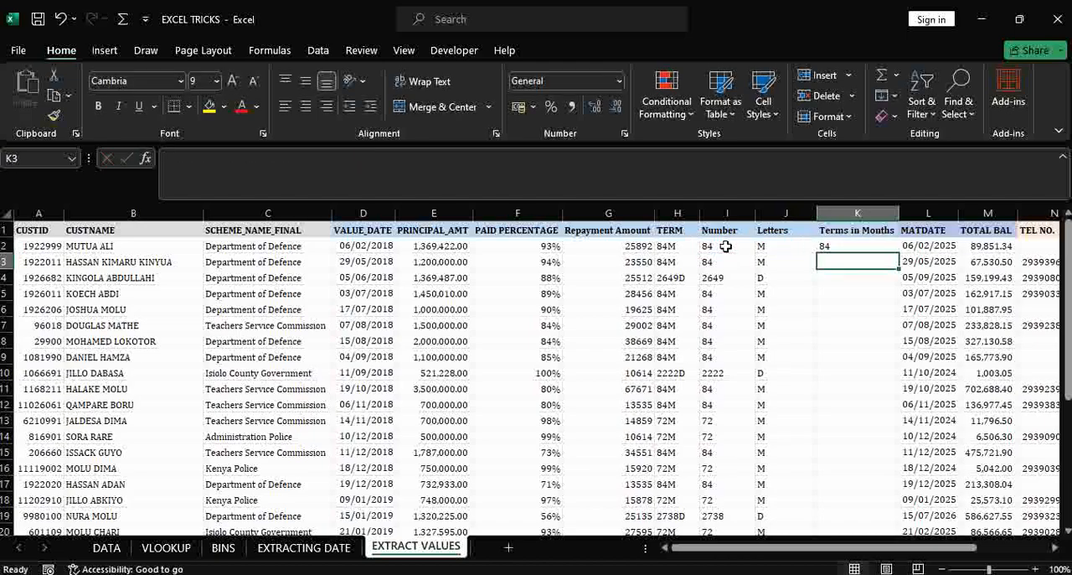
click(858, 245)
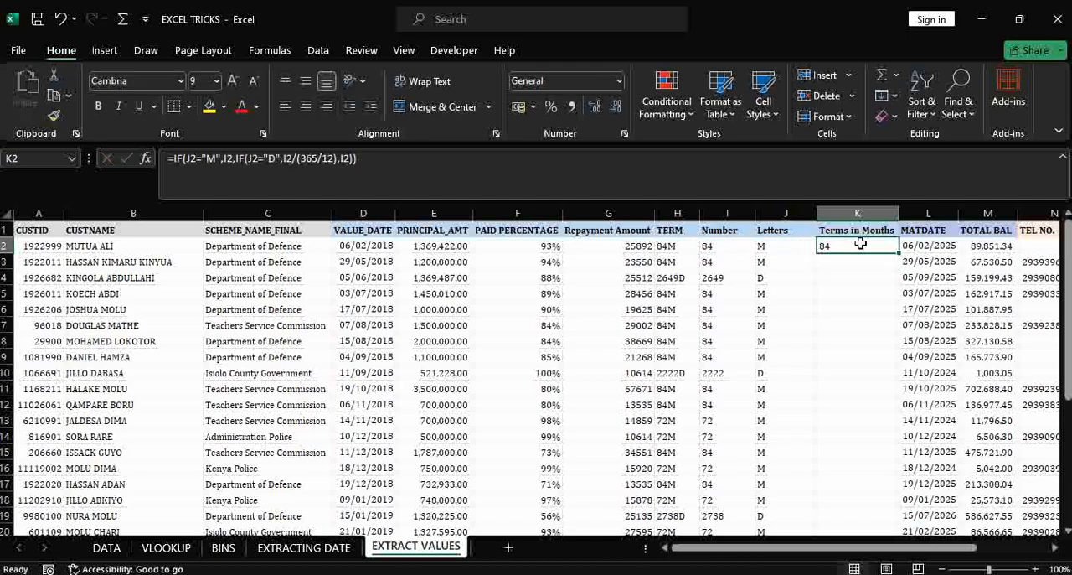
double_click(898, 252)
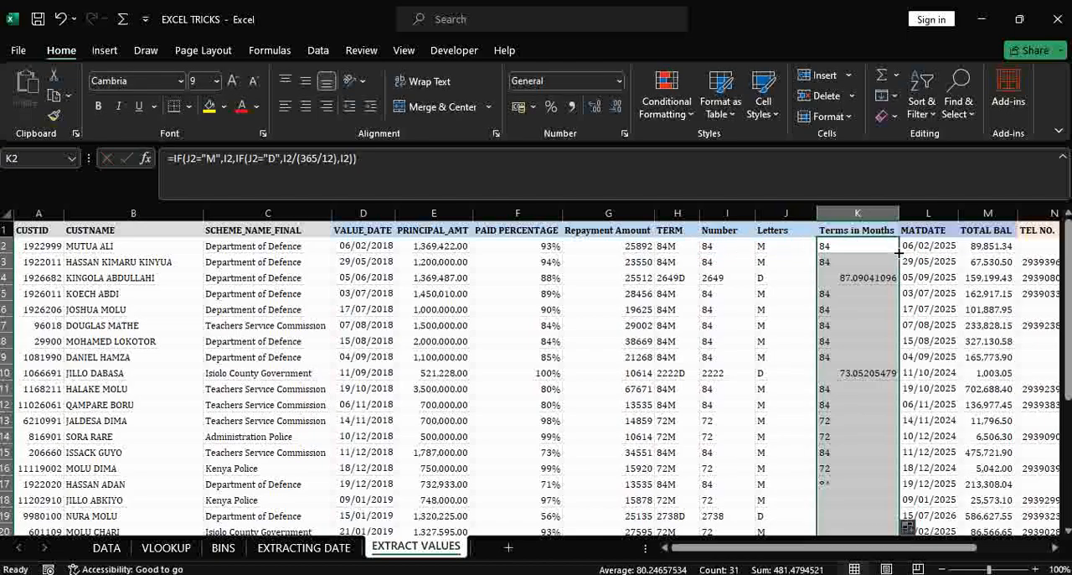
- Reduce the number format of K4 in the Terms in Months column to zero decimal places
click(859, 281)
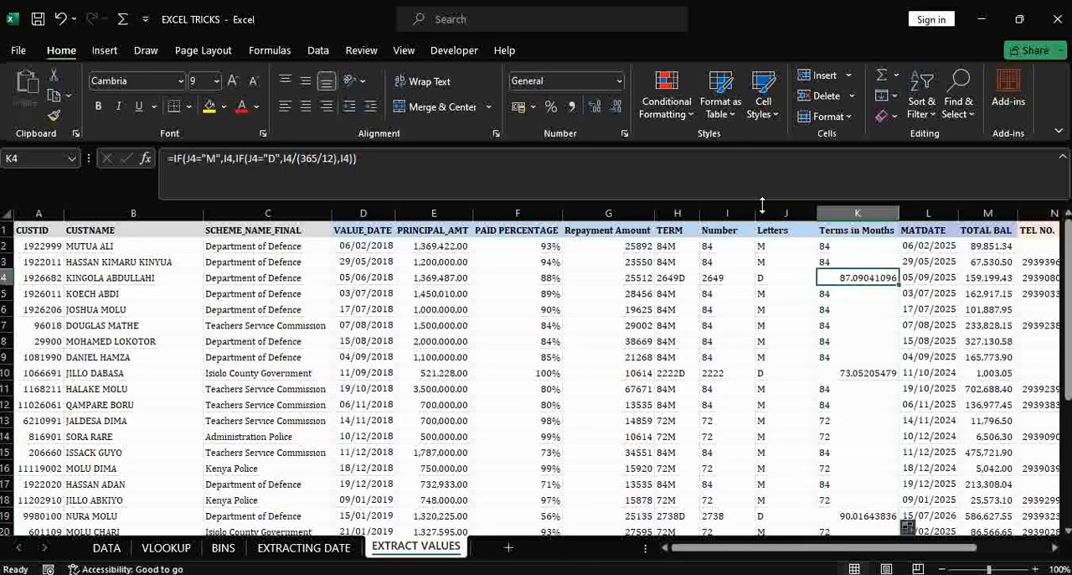
click(615, 108)
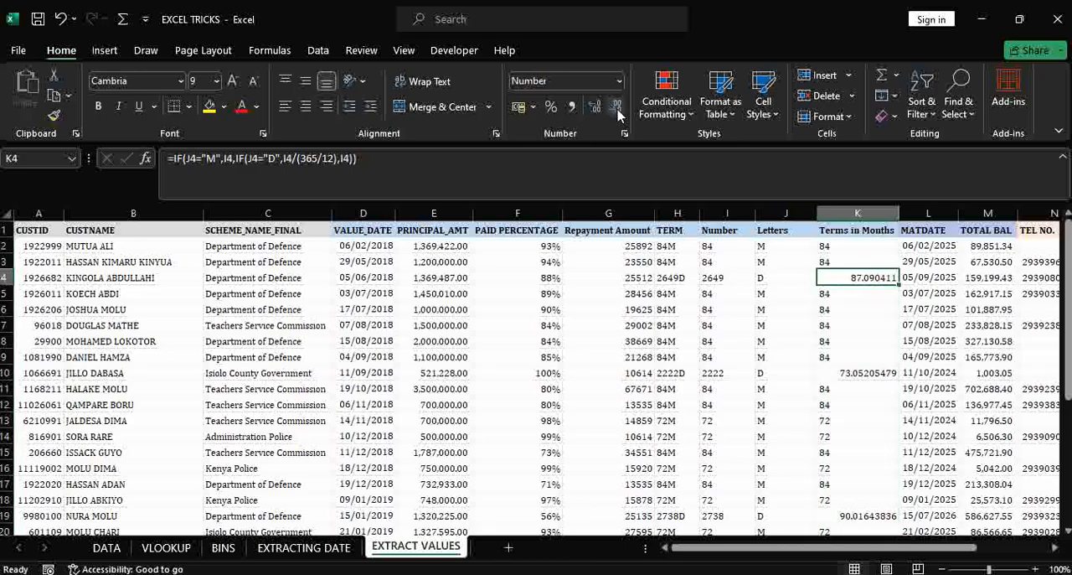
click(616, 107)
click(616, 107)
click(616, 107)
click(616, 107)
click(616, 108)
click(616, 107)
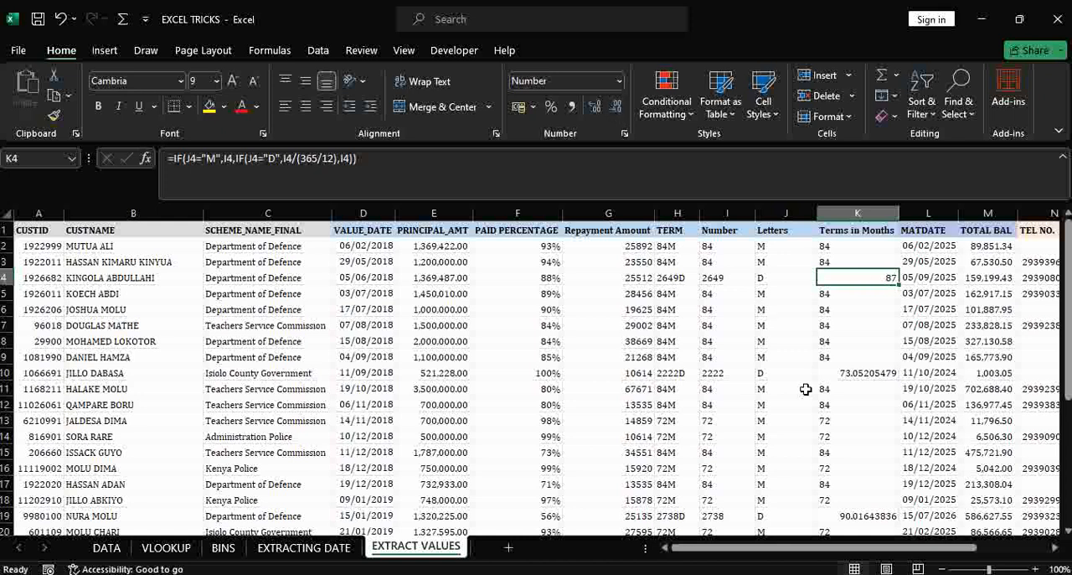
- Reduce the number format of K10 in the Terms in Months column to zero decimal places
click(869, 372)
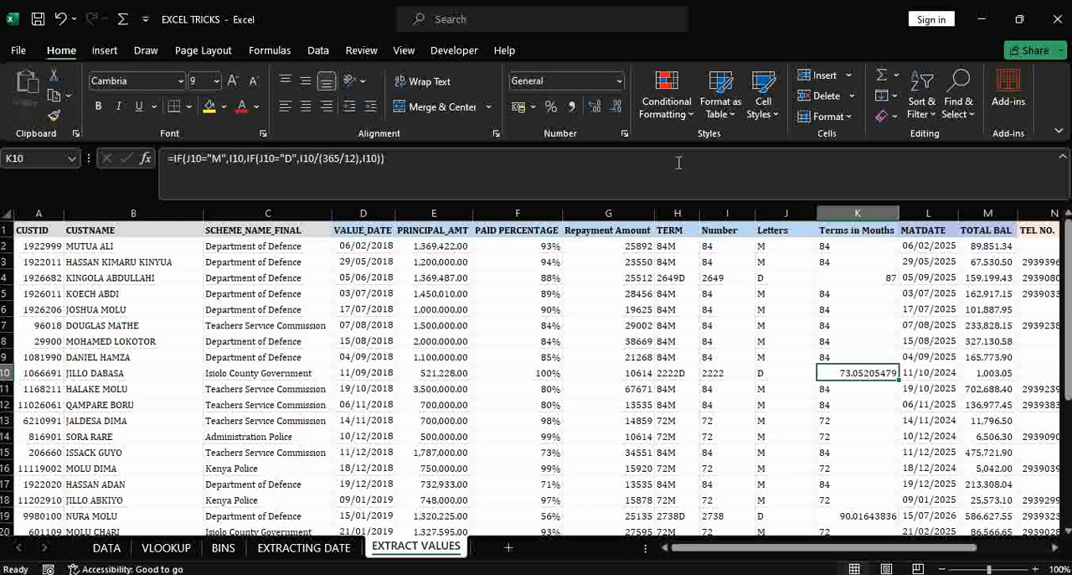
click(616, 102)
click(616, 104)
click(616, 104)
click(616, 104)
click(616, 104)
click(616, 104)
click(616, 104)
click(615, 104)
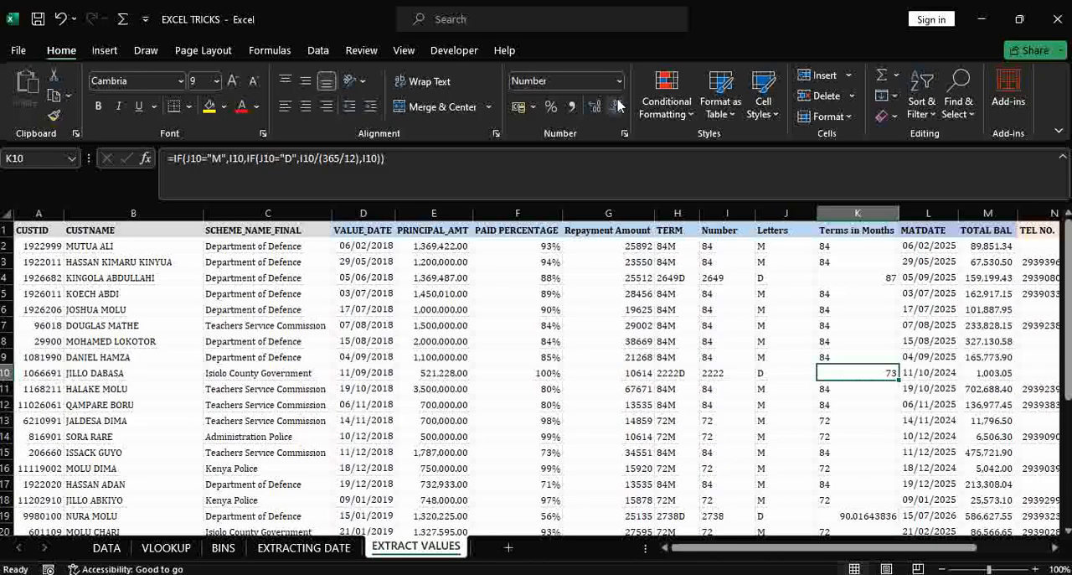
- Copy the number format of K4 to all the Terms in Months values from K2 down with Format Painter
click(841, 242)
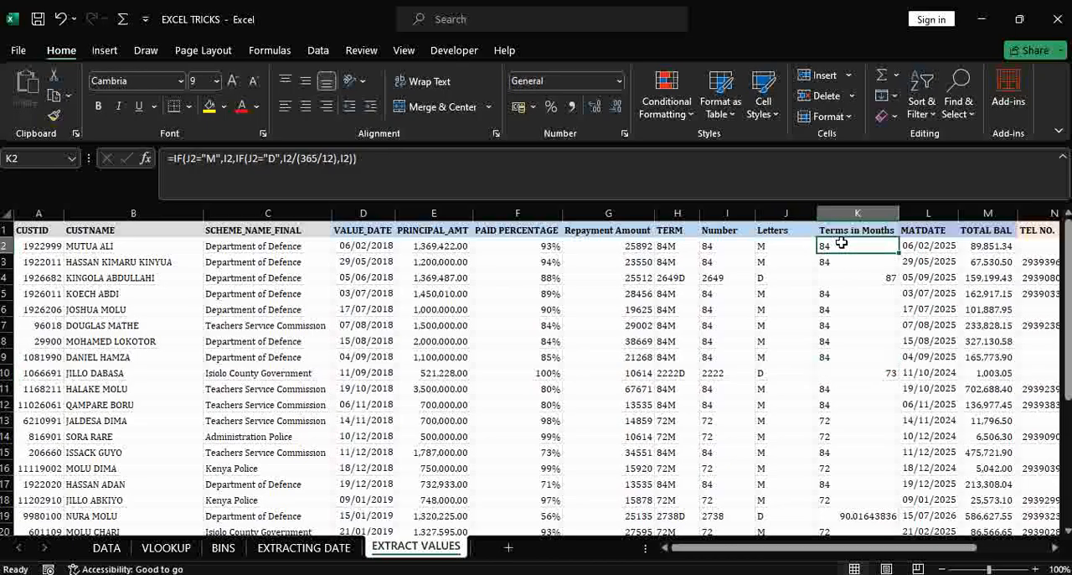
click(863, 276)
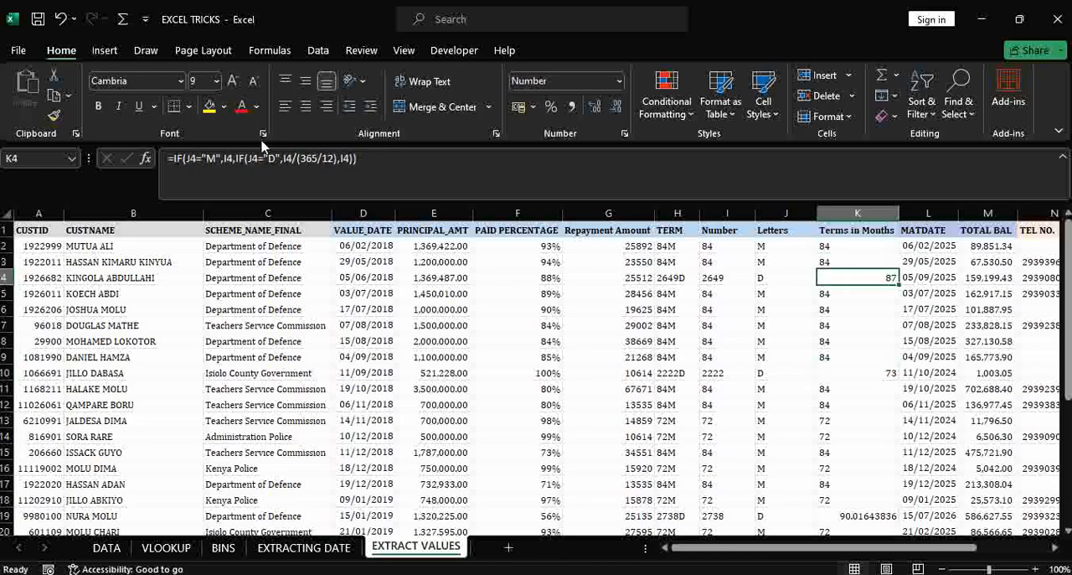
double_click(54, 115)
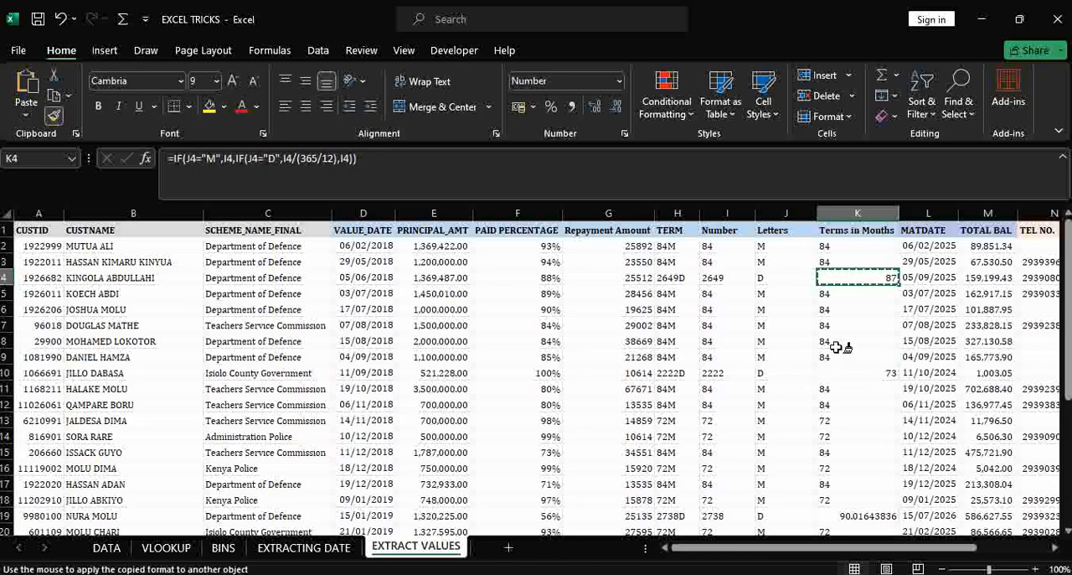
click(849, 249)
mouse_move(850, 248)
mouse_down()
mouse_move(866, 354)
mouse_move(868, 534)
mouse_move(897, 506)
mouse_move(898, 516)
mouse_move(855, 499)
mouse_up()
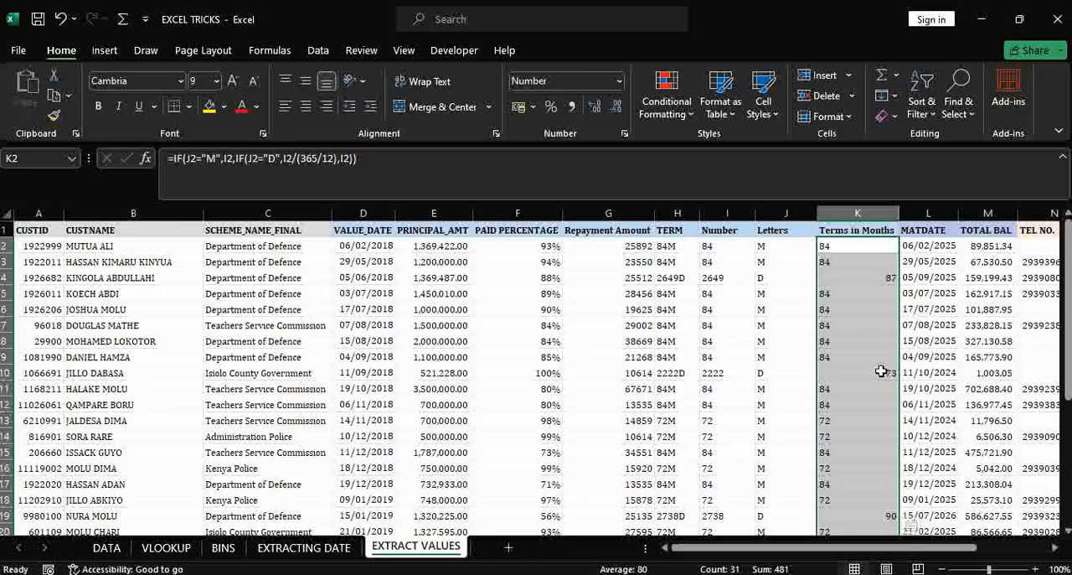
click(850, 260)
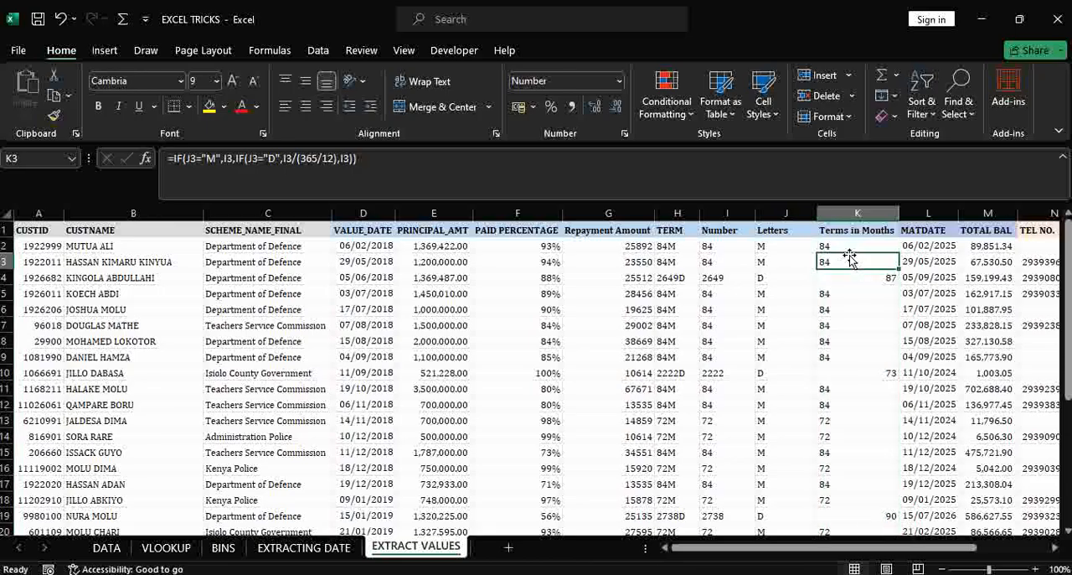
click(873, 279)
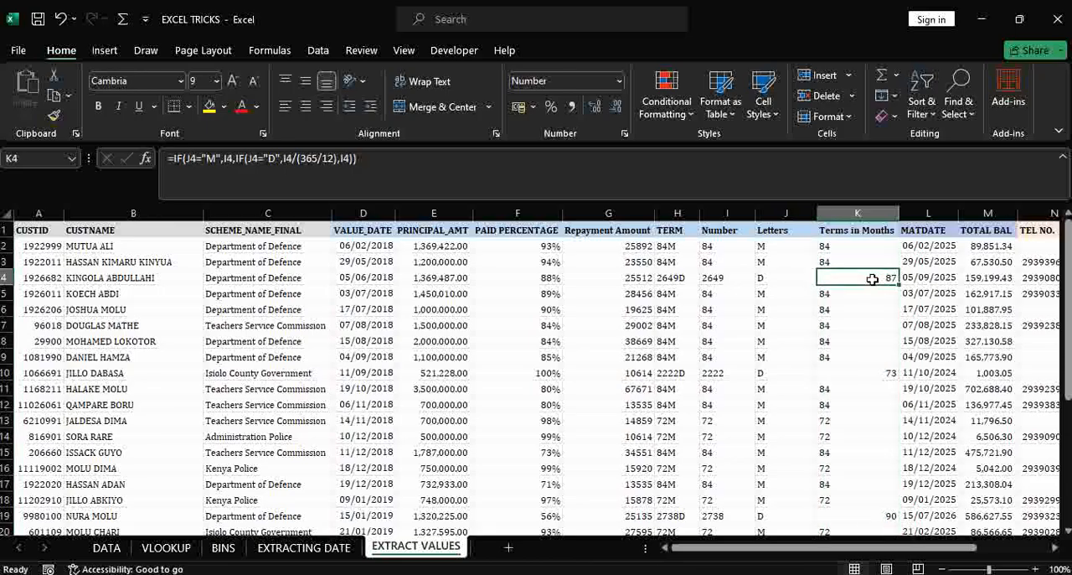